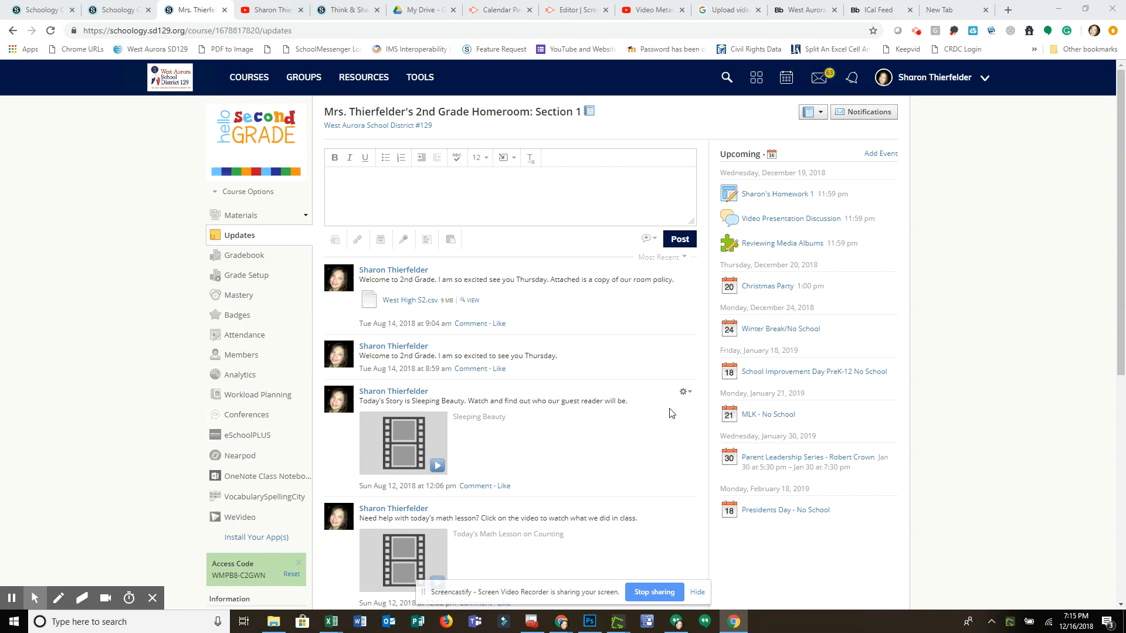
Start a new page in the course materials and title it with the teacher's first name in possessive form plus "Test Page".
click(236, 219)
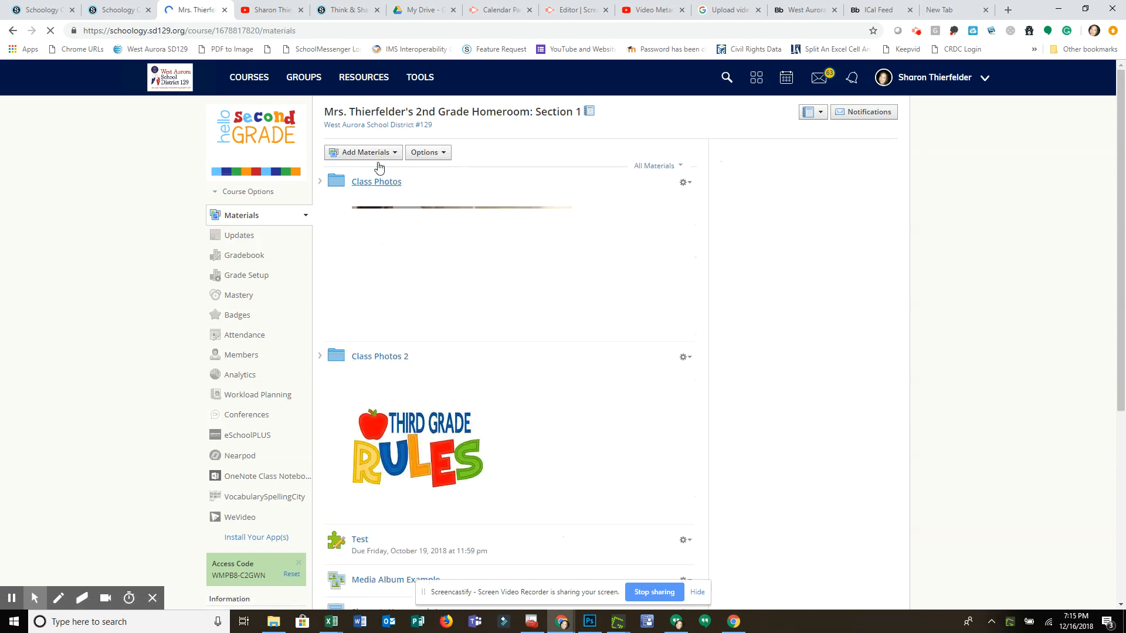
click(396, 154)
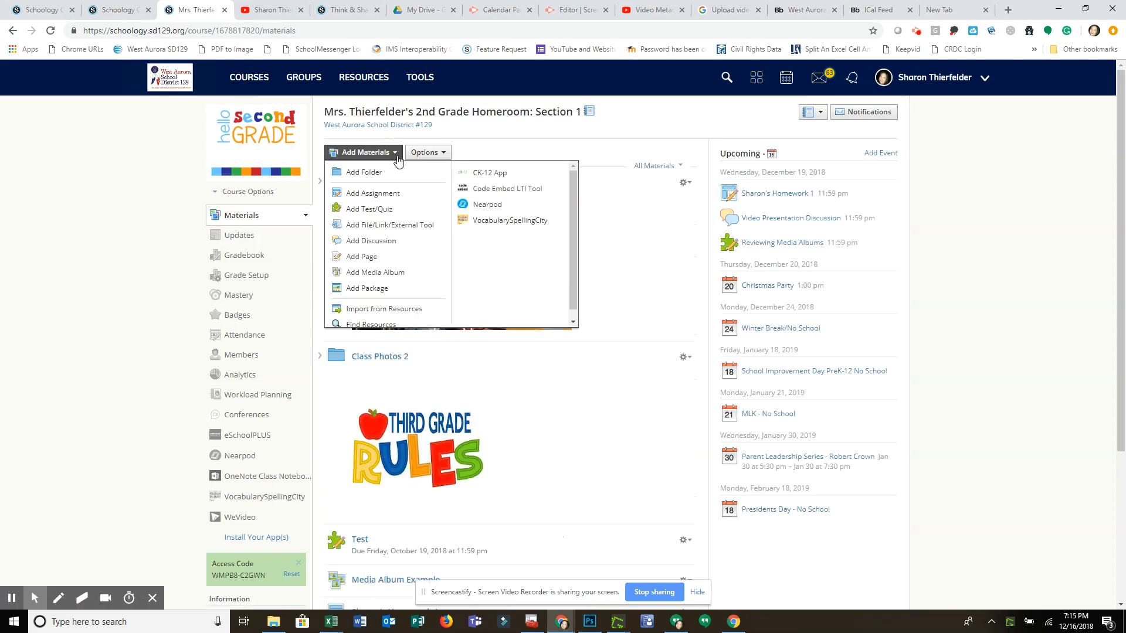
click(352, 257)
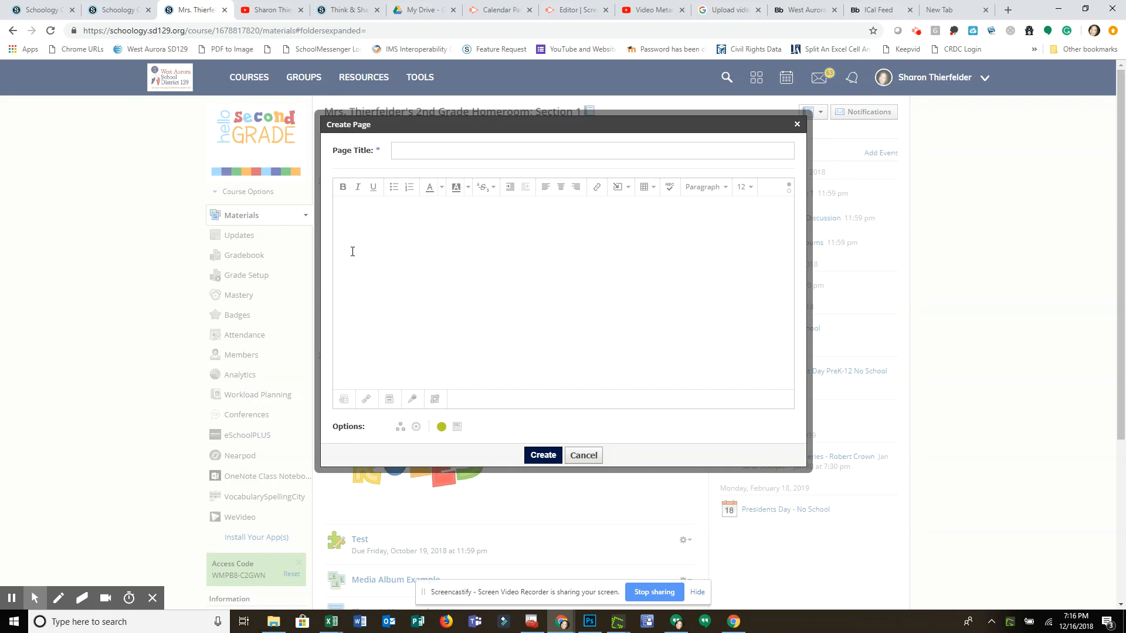
text(Sharon's Test Page)
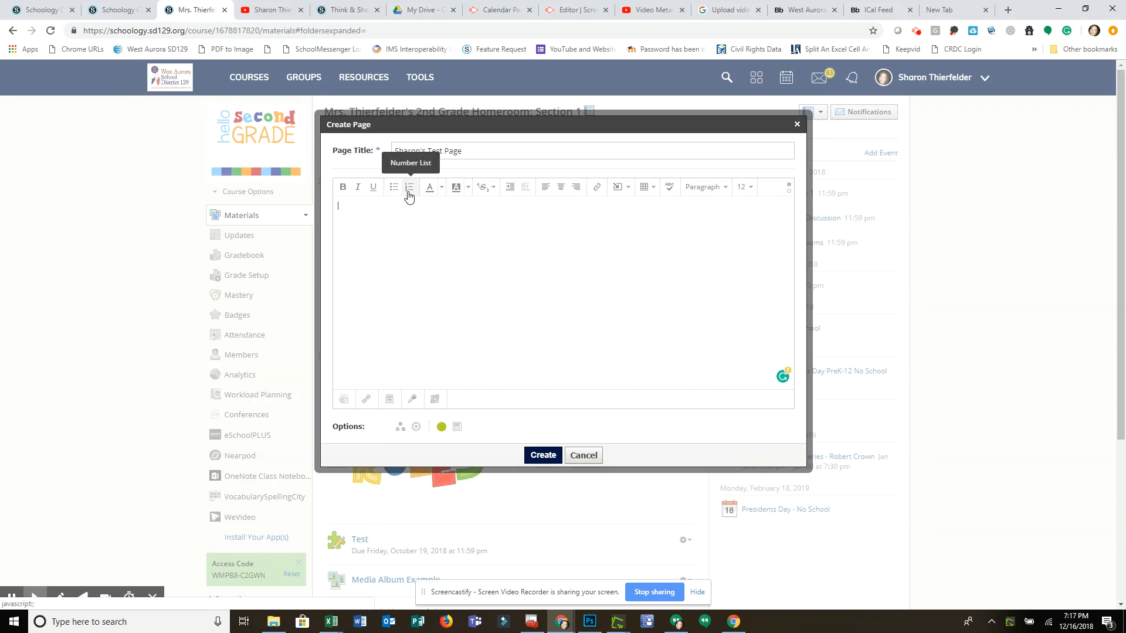
click(442, 195)
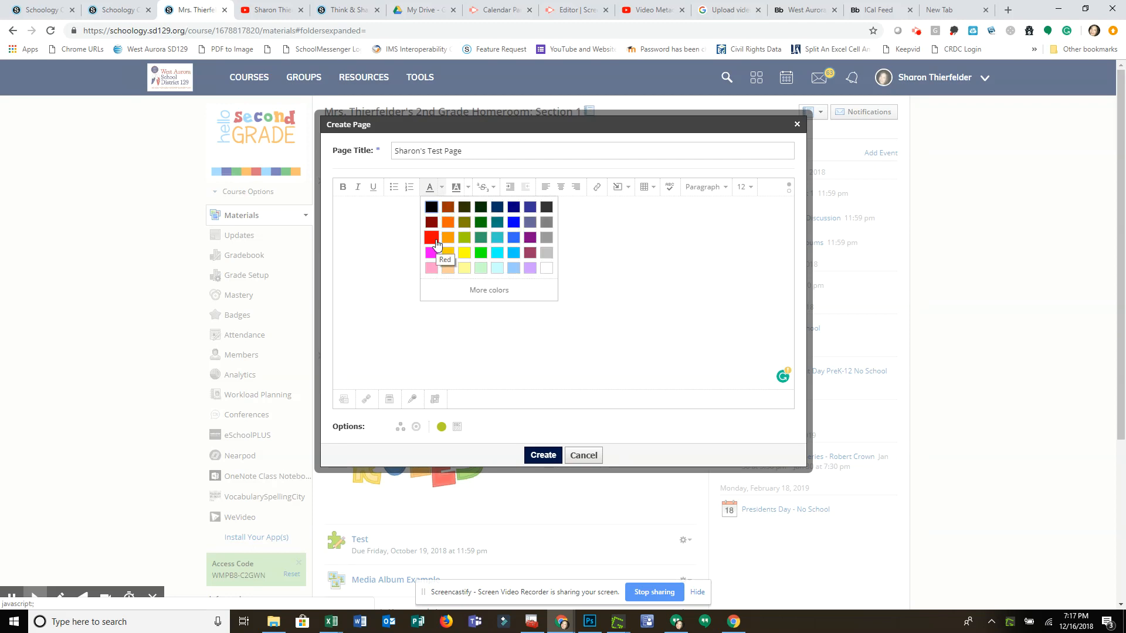
click(470, 188)
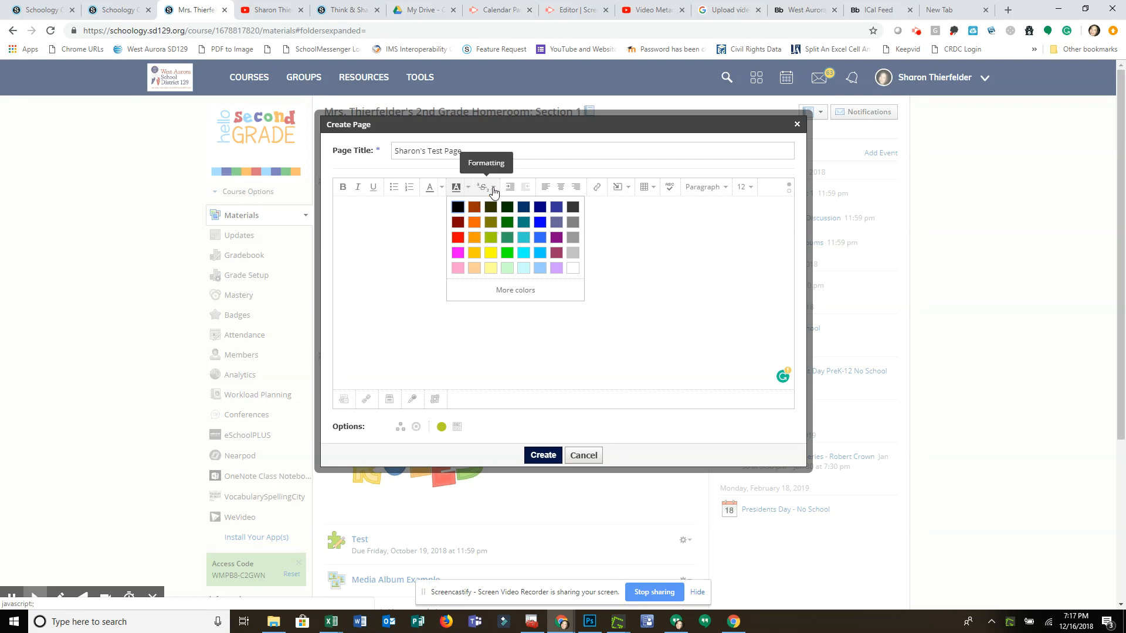
click(635, 249)
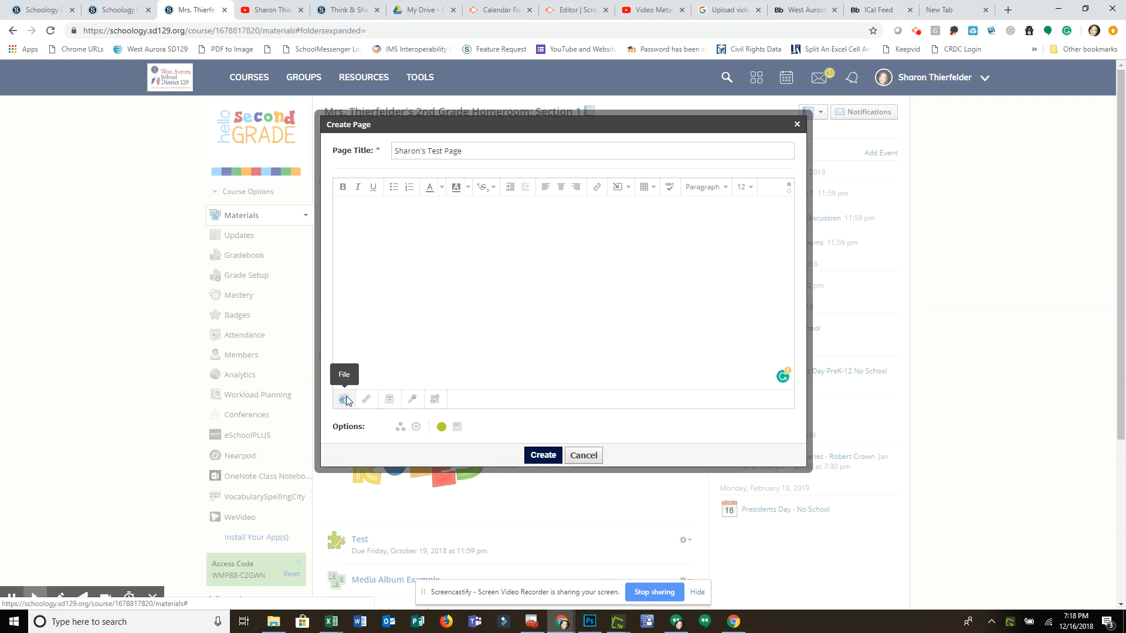
click(599, 187)
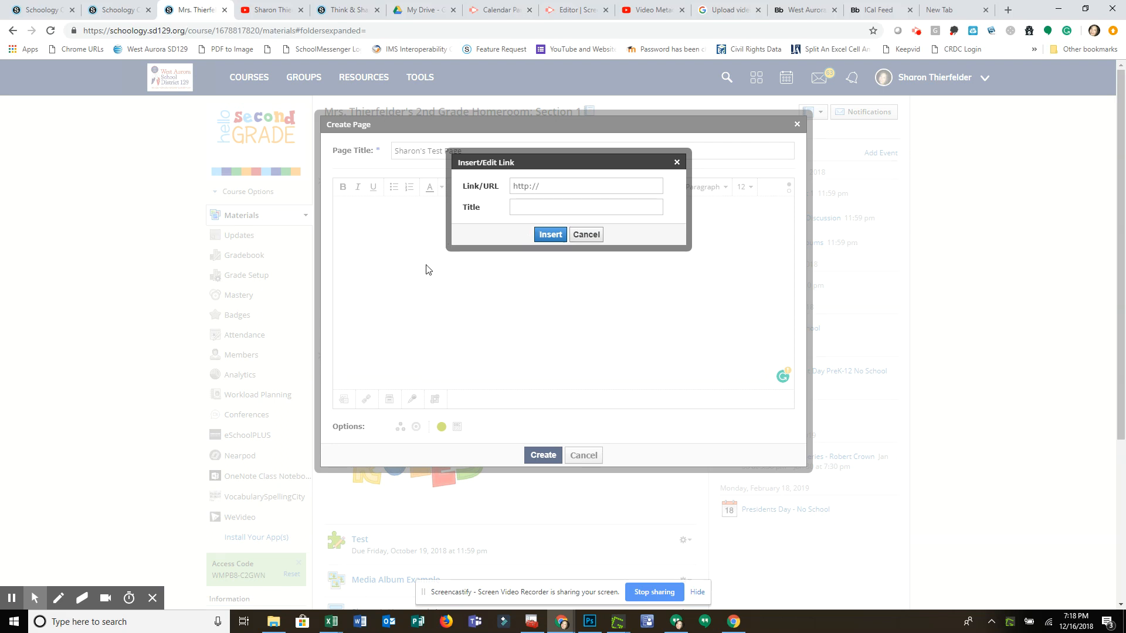
click(588, 236)
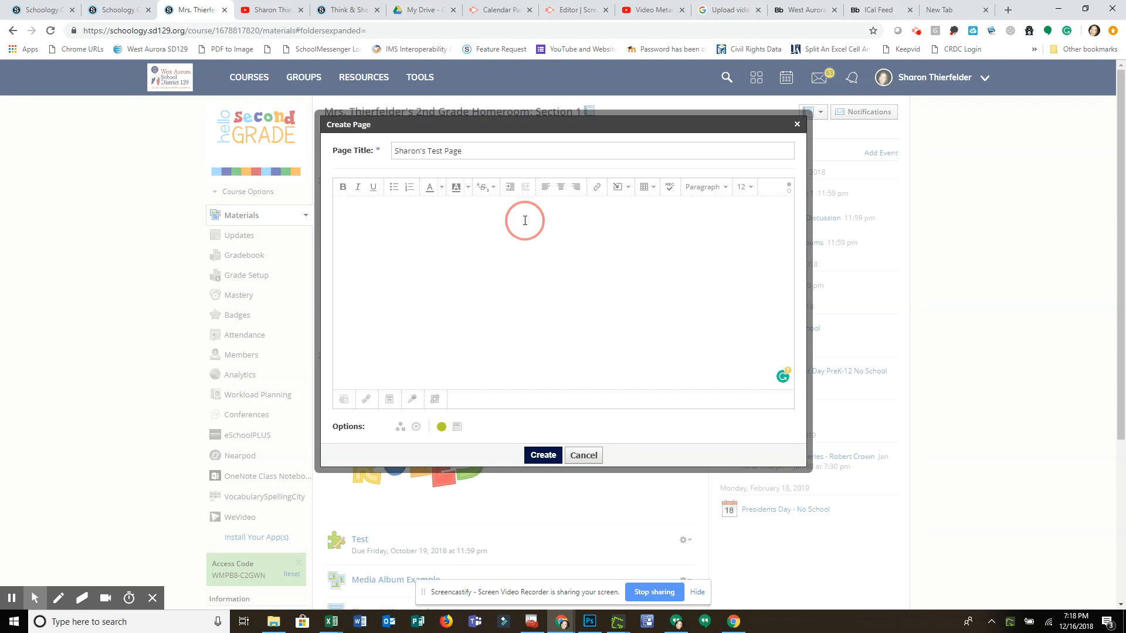
Write "West Aurora Schoology" in the body of the new page.
click(394, 223)
text(West)
text(Aurora Schoology)
Turn the text "West Aurora Schoology" into a link to schoology.sd129.org.
drag(413, 206, 334, 216)
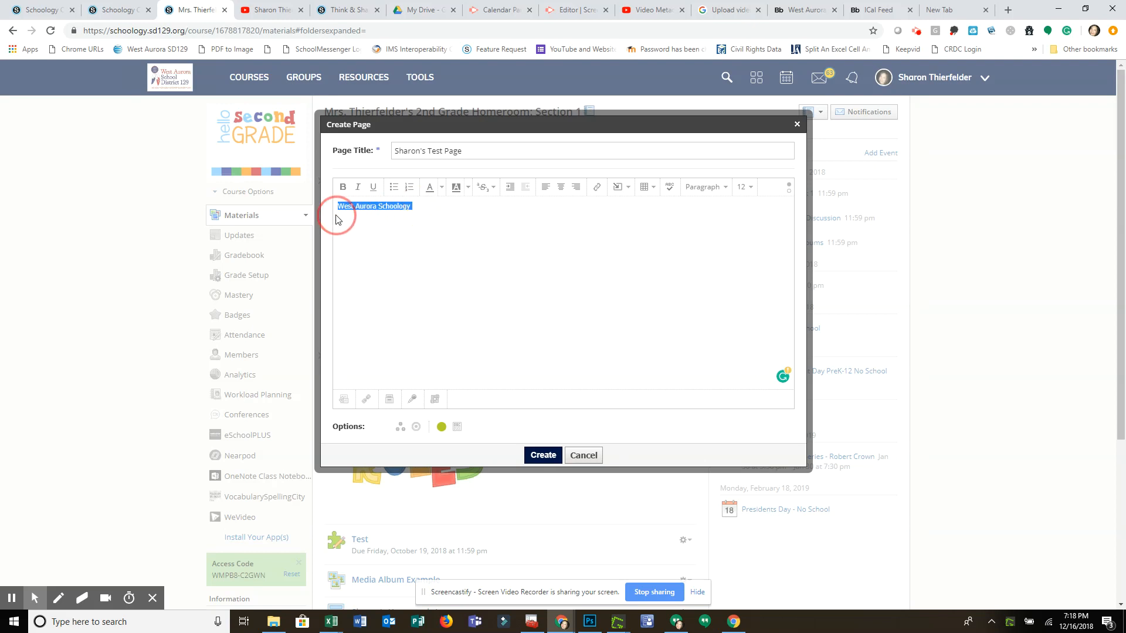
click(597, 187)
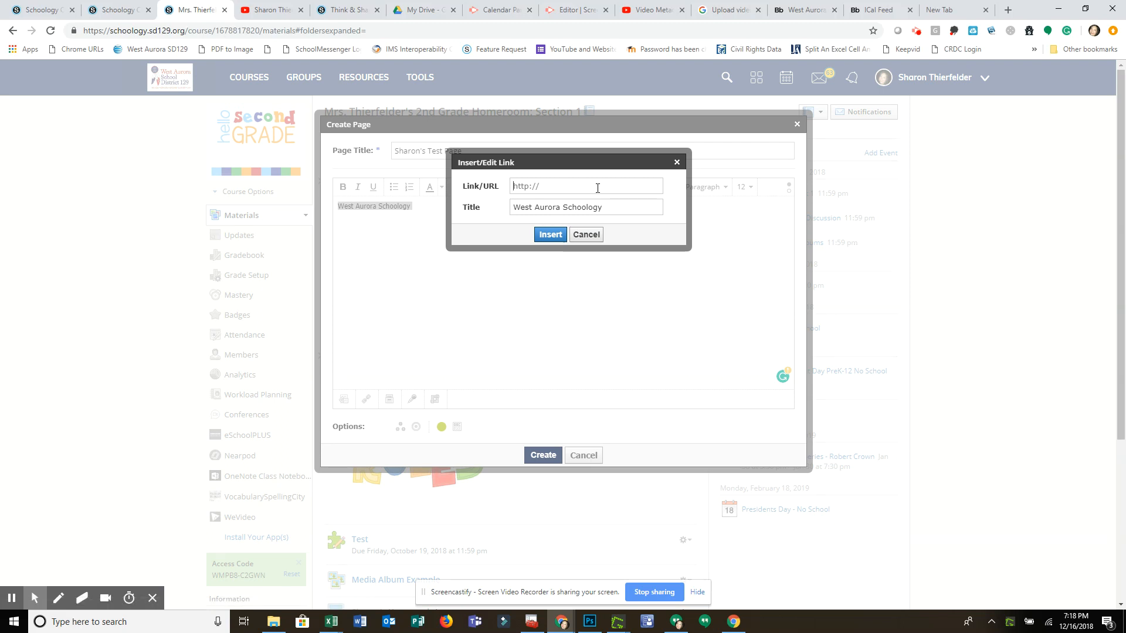
text(schoology.sd129.org)
click(543, 234)
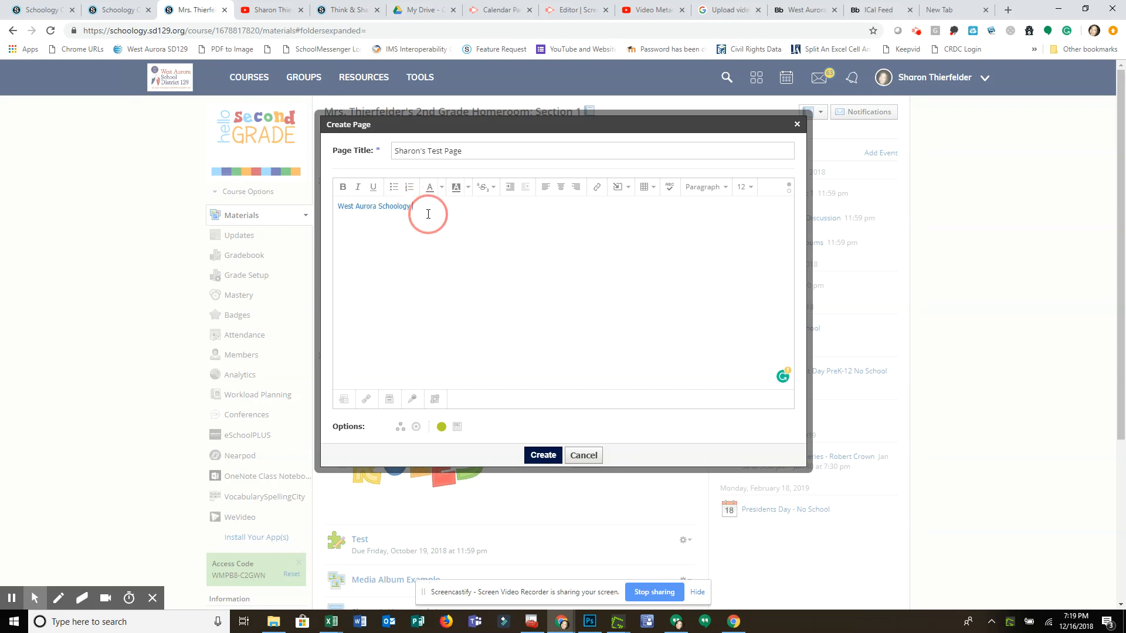
Examine the special characters available for insertion and the miscellaneous and Greek symbol sets of the math formula editor.
click(628, 188)
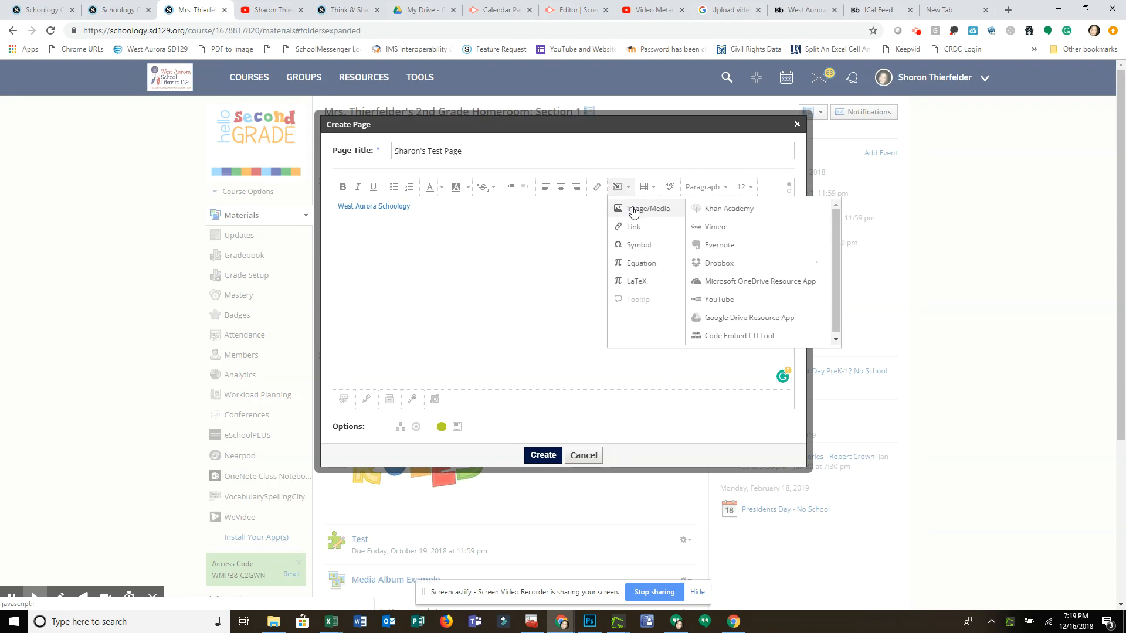
click(649, 248)
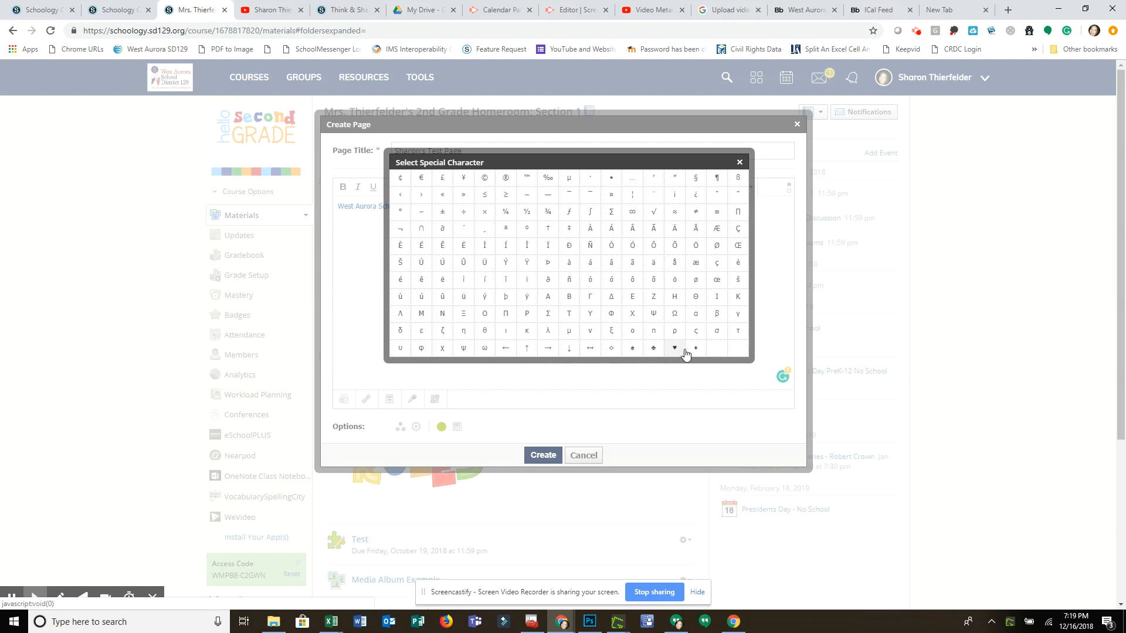
click(740, 163)
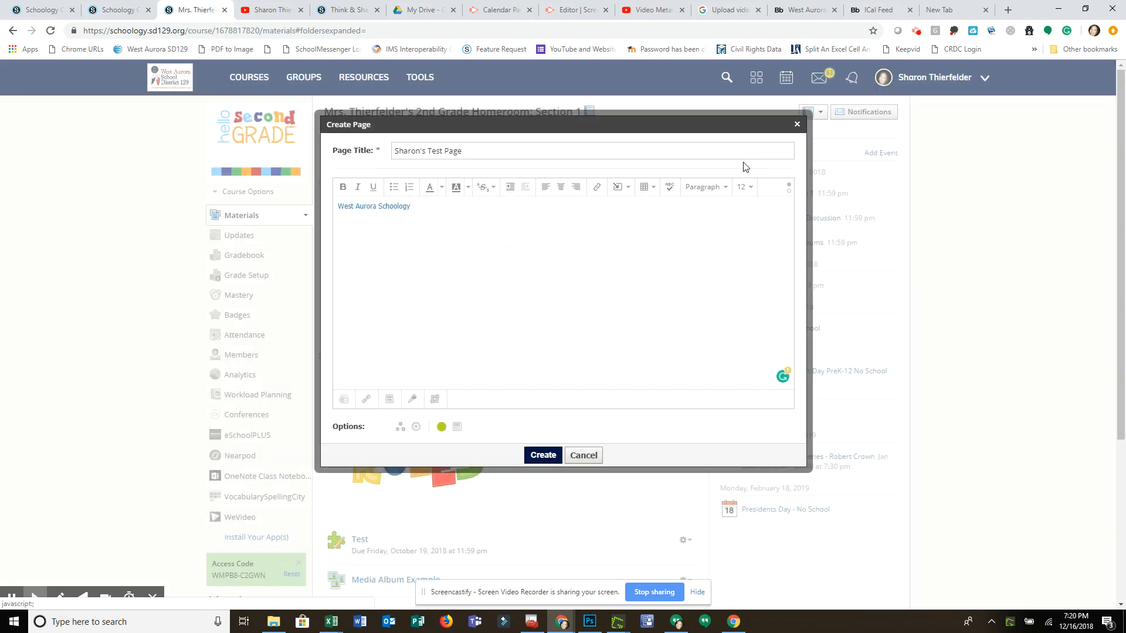
click(631, 192)
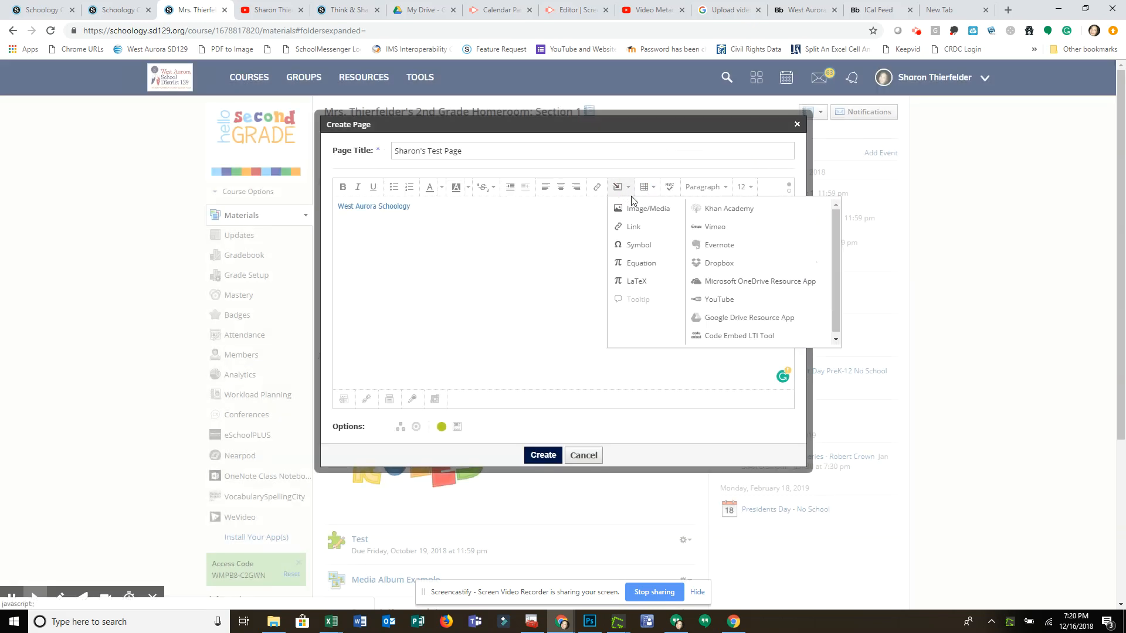
click(641, 265)
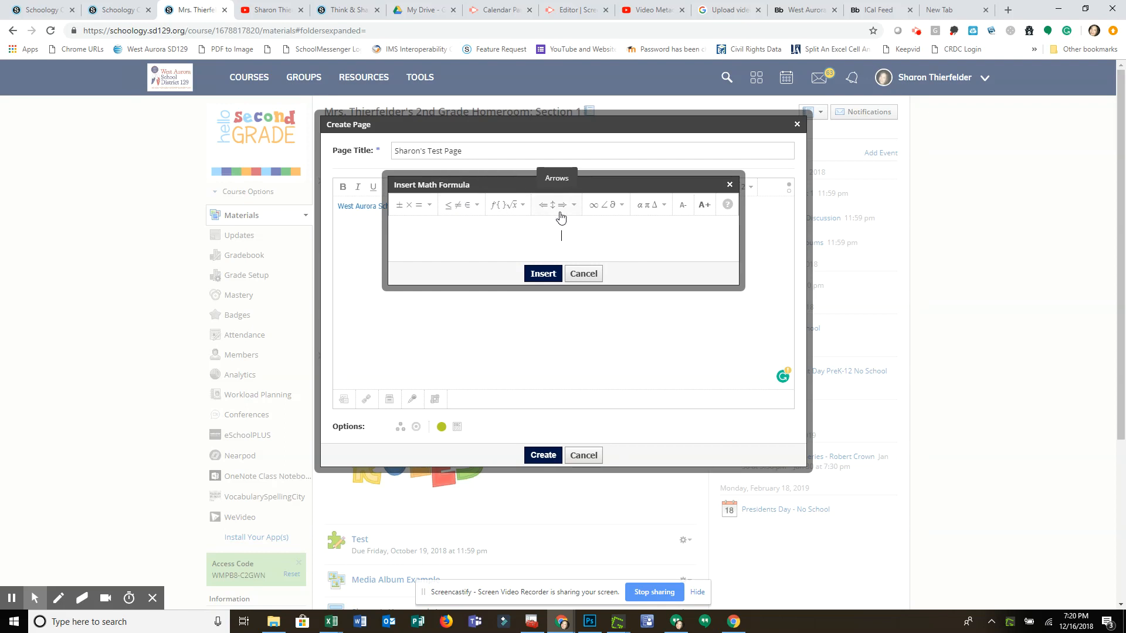
click(625, 206)
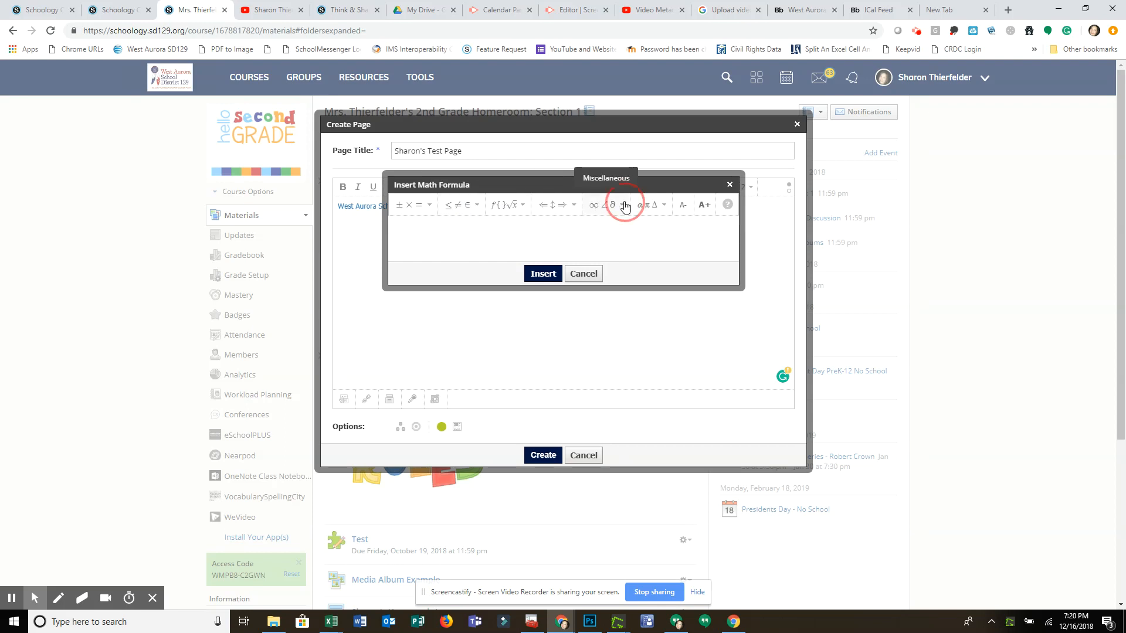
click(668, 206)
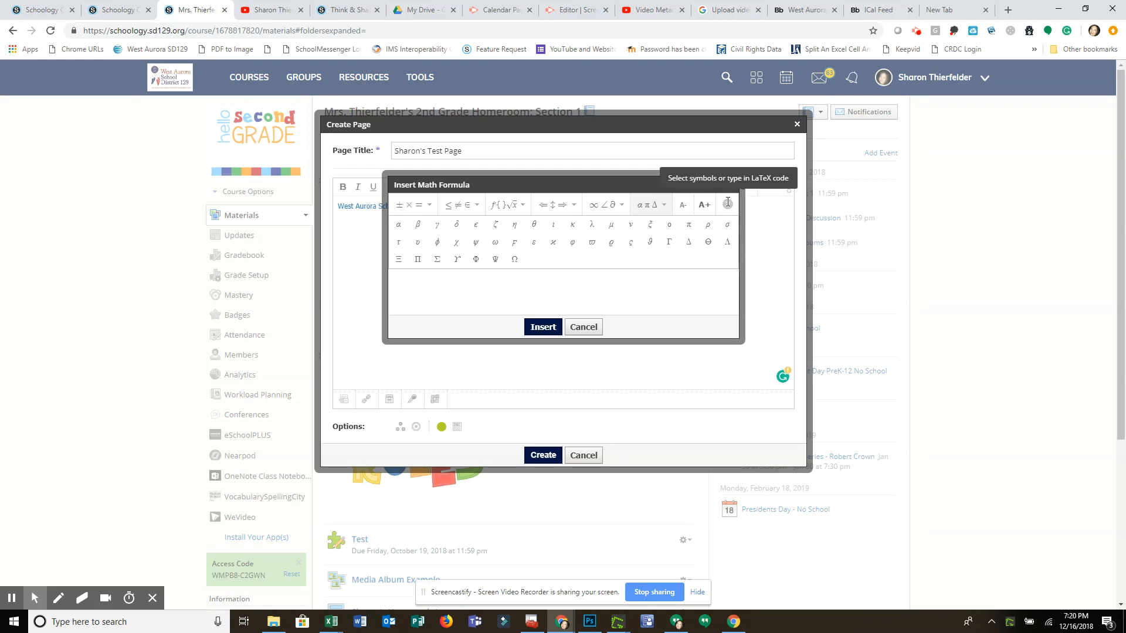
click(592, 321)
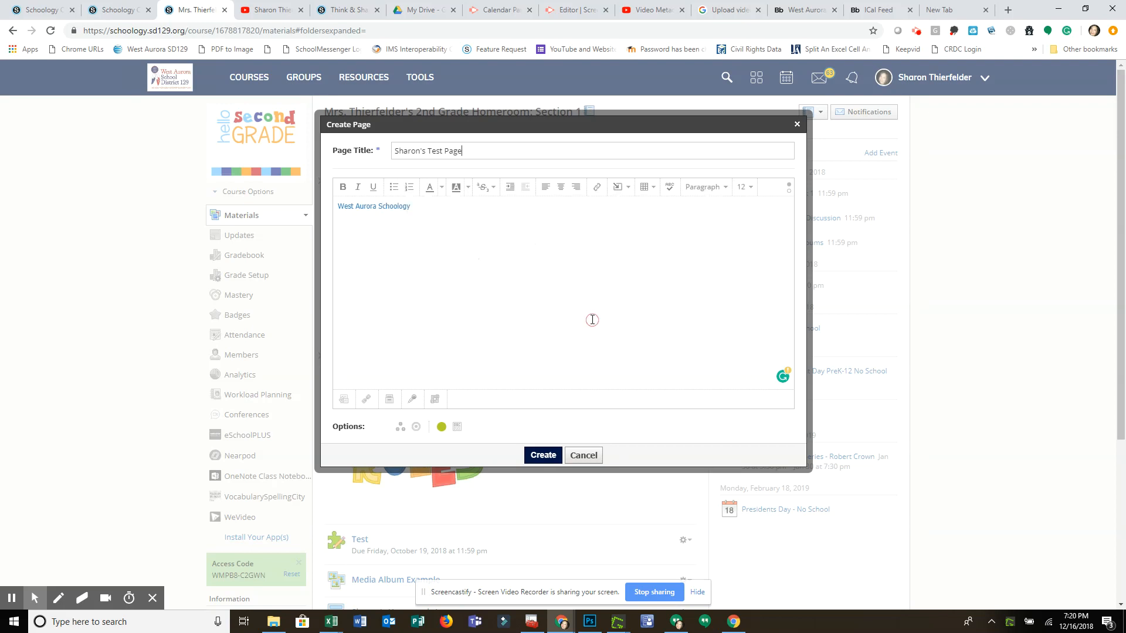
Search the YouTube resource app for "magic school bus" videos from the page's content insertion options.
click(629, 188)
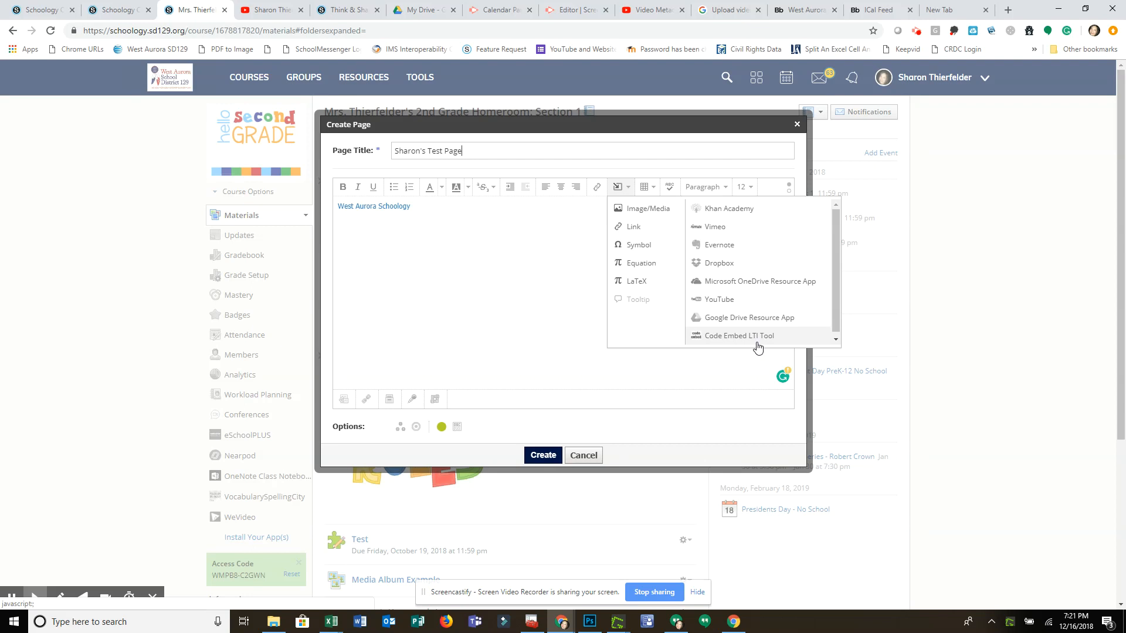
click(729, 301)
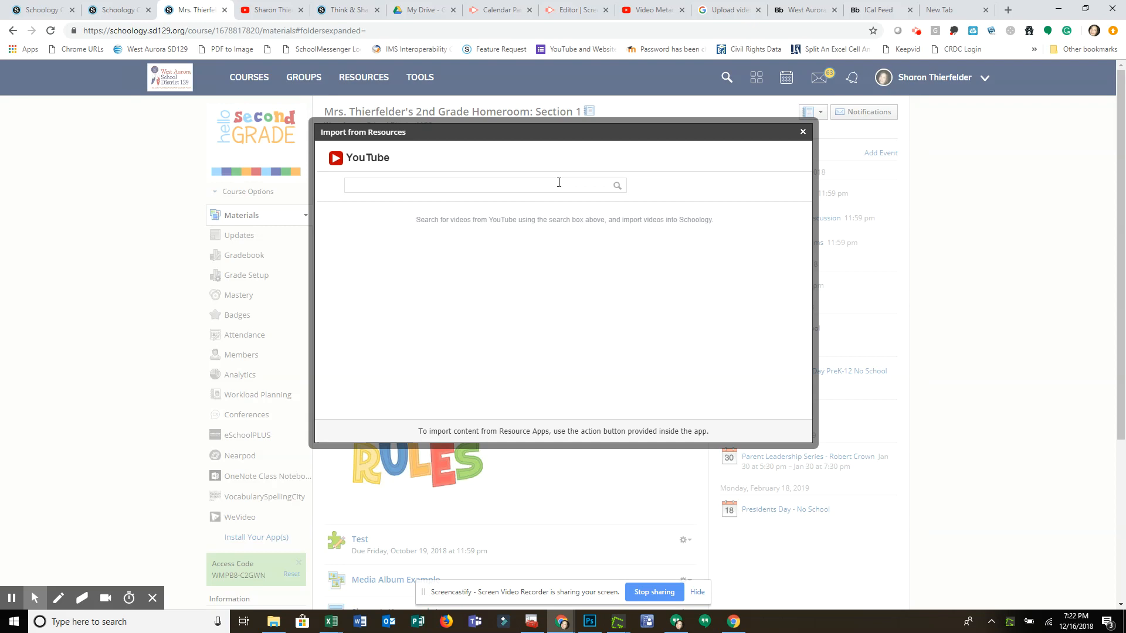
click(559, 182)
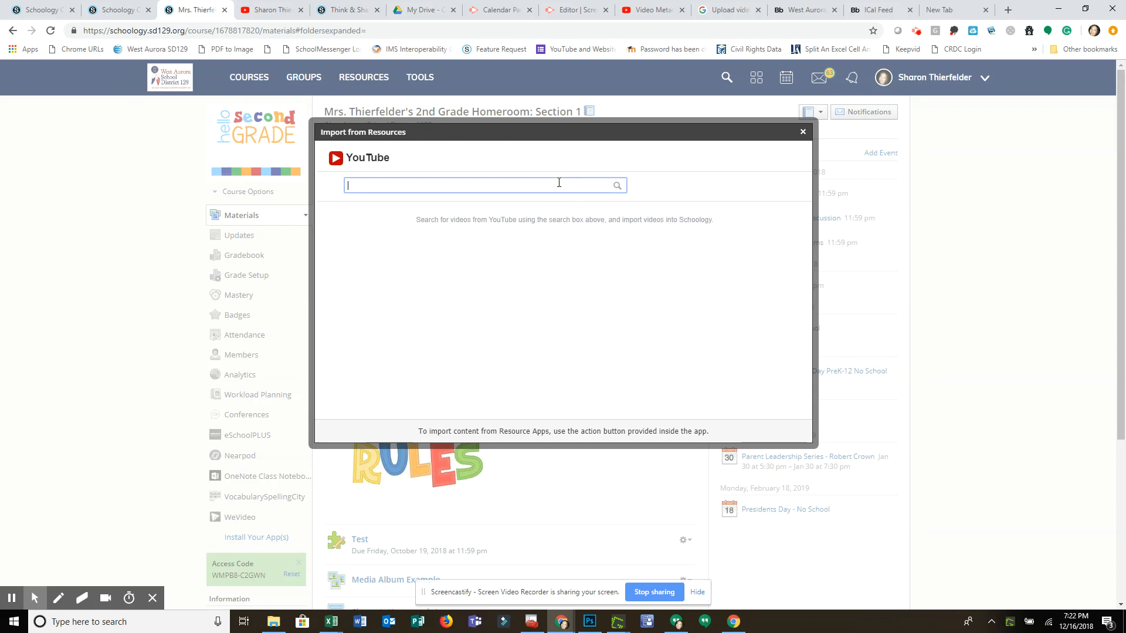
text(magic school bus)
key(Return)
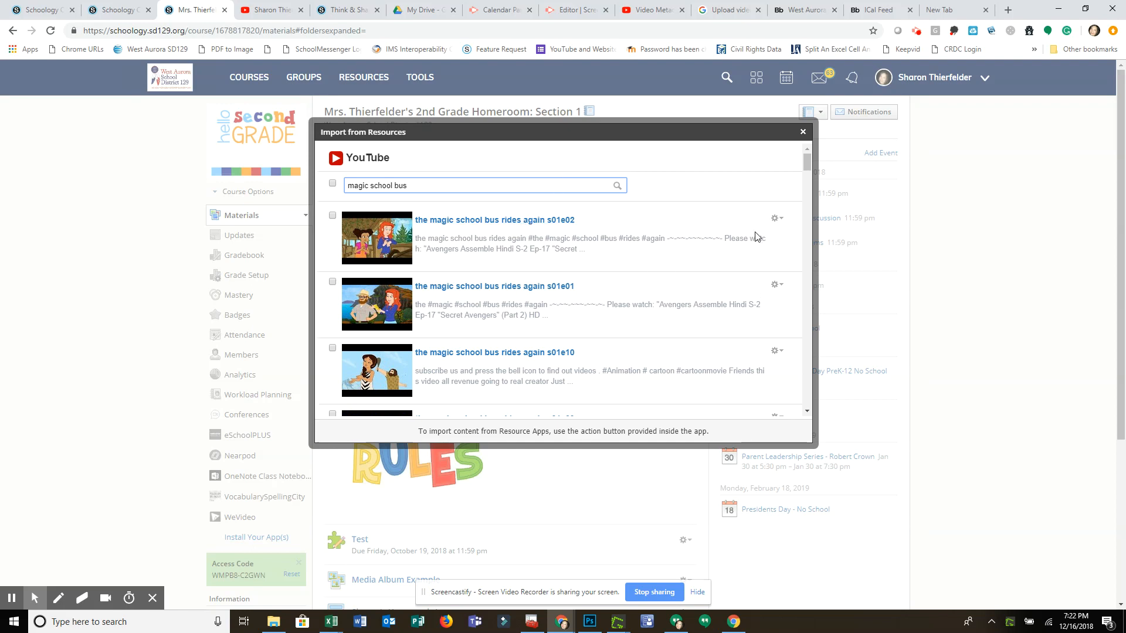
Import the video "the magic school bus rides again s01e02" into the page as an embed.
mouse_move(806, 173)
mouse_down()
mouse_move(806, 191)
mouse_move(807, 164)
mouse_up()
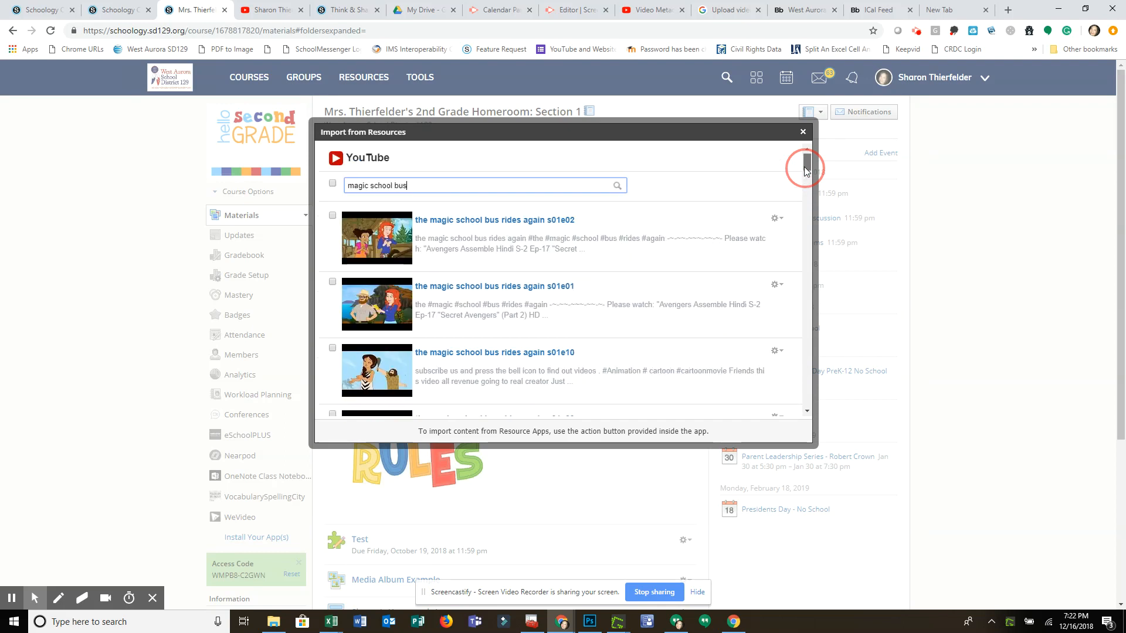
click(332, 215)
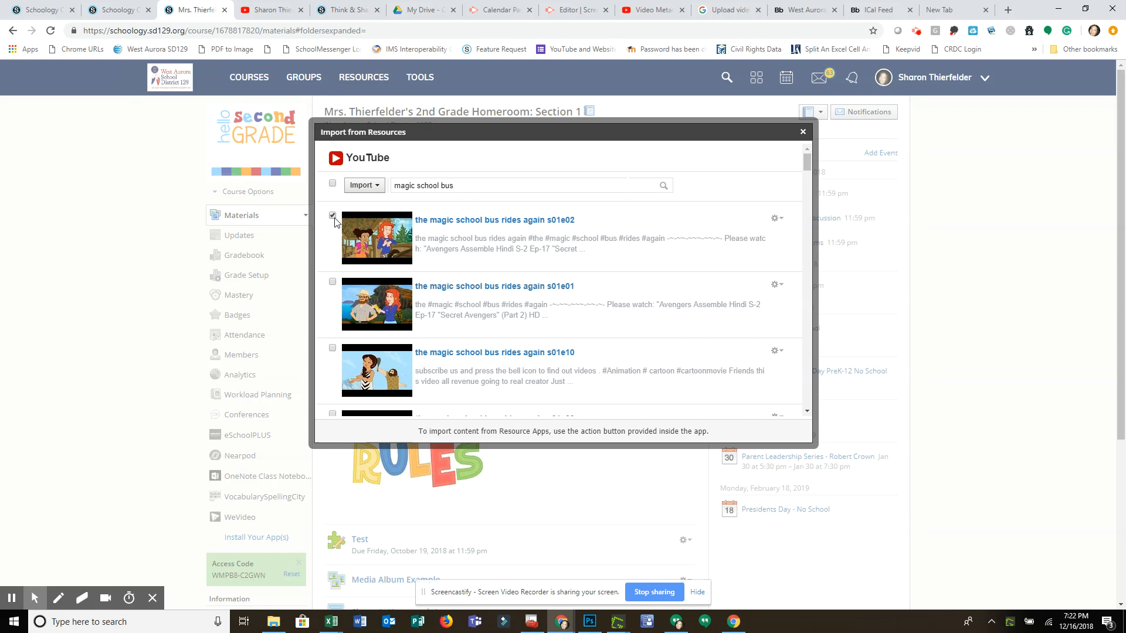
click(373, 186)
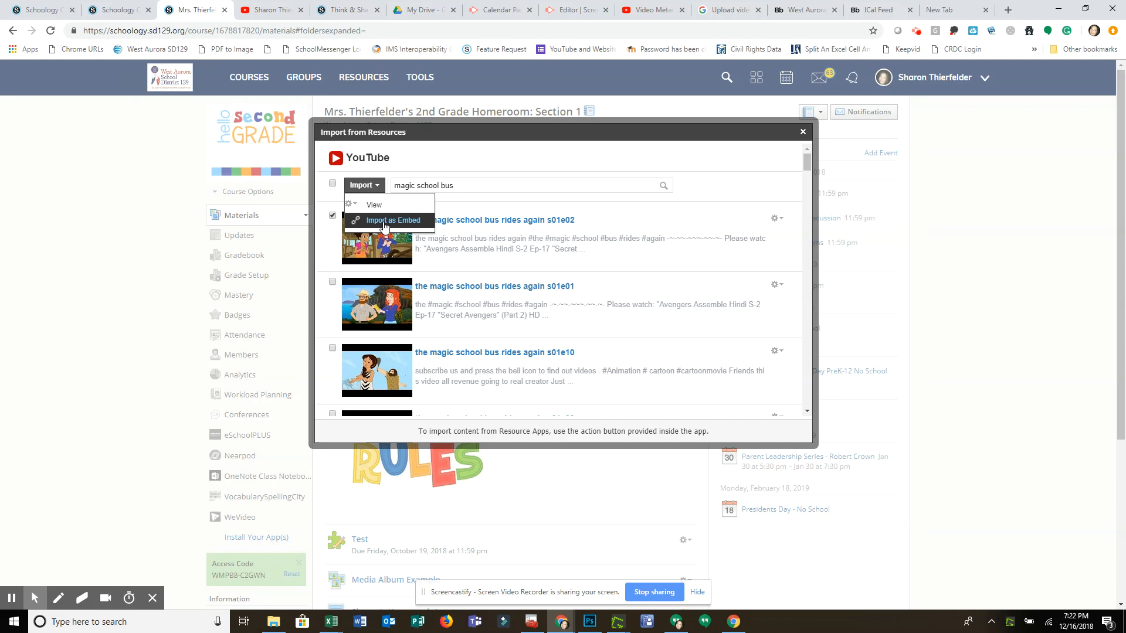
click(384, 222)
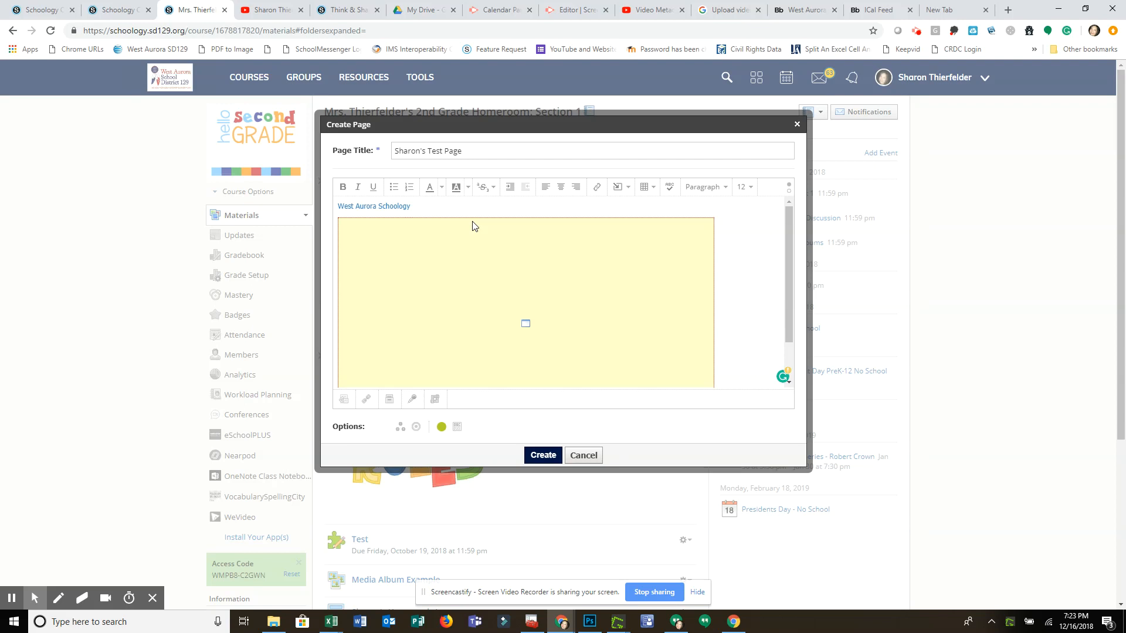
Insert a 2 x 2 table on a new line below the embedded video.
click(790, 236)
drag(790, 236, 791, 276)
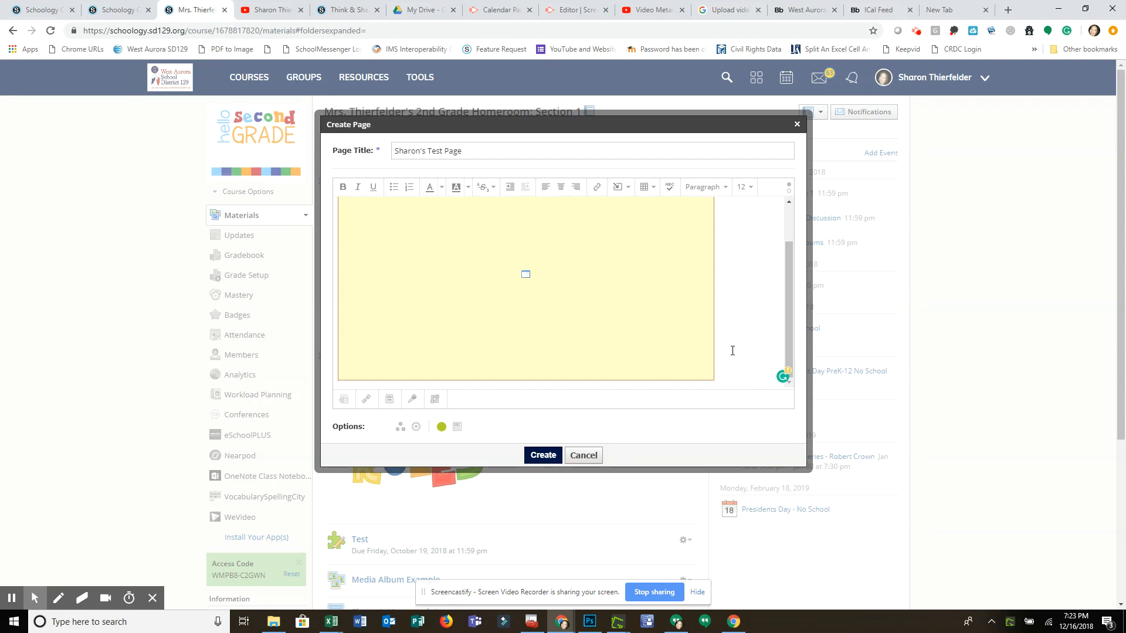
click(730, 371)
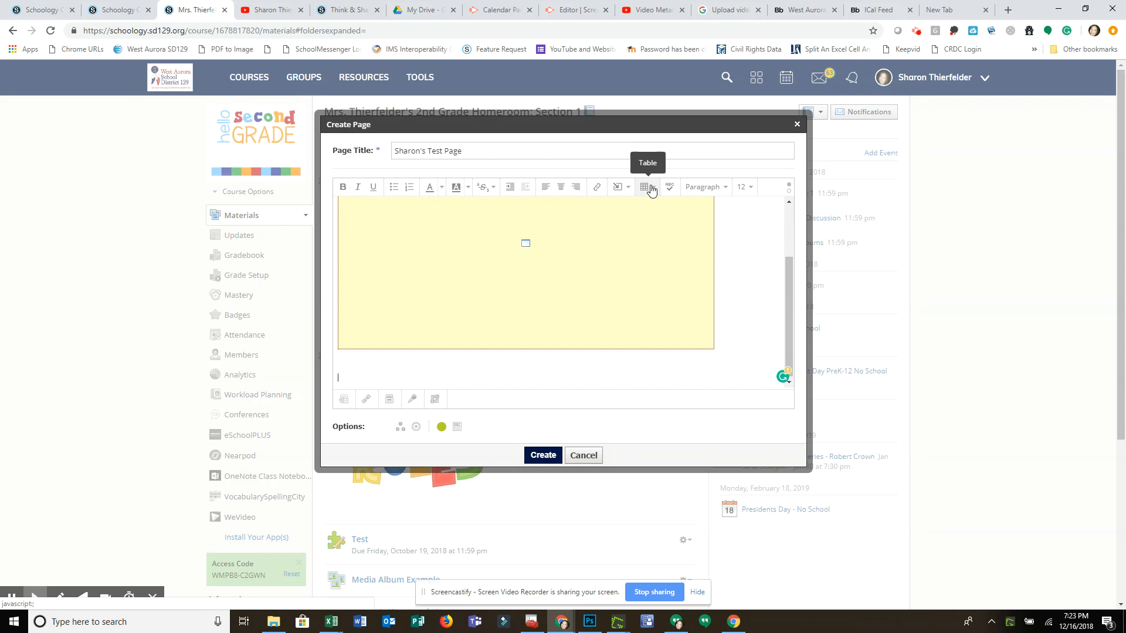
click(656, 193)
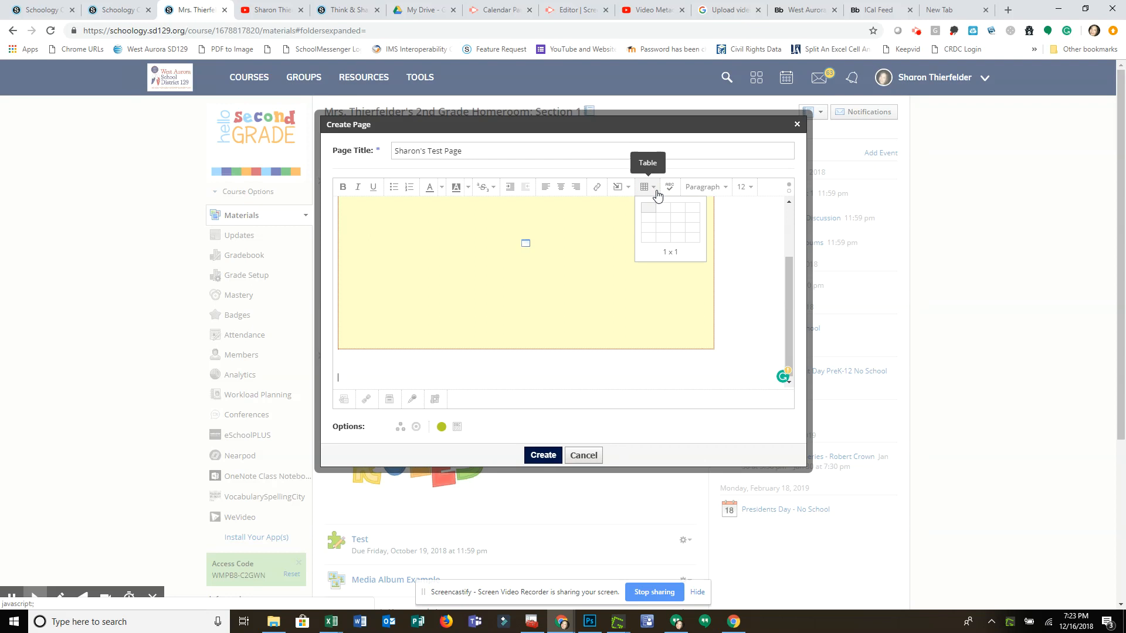
click(662, 221)
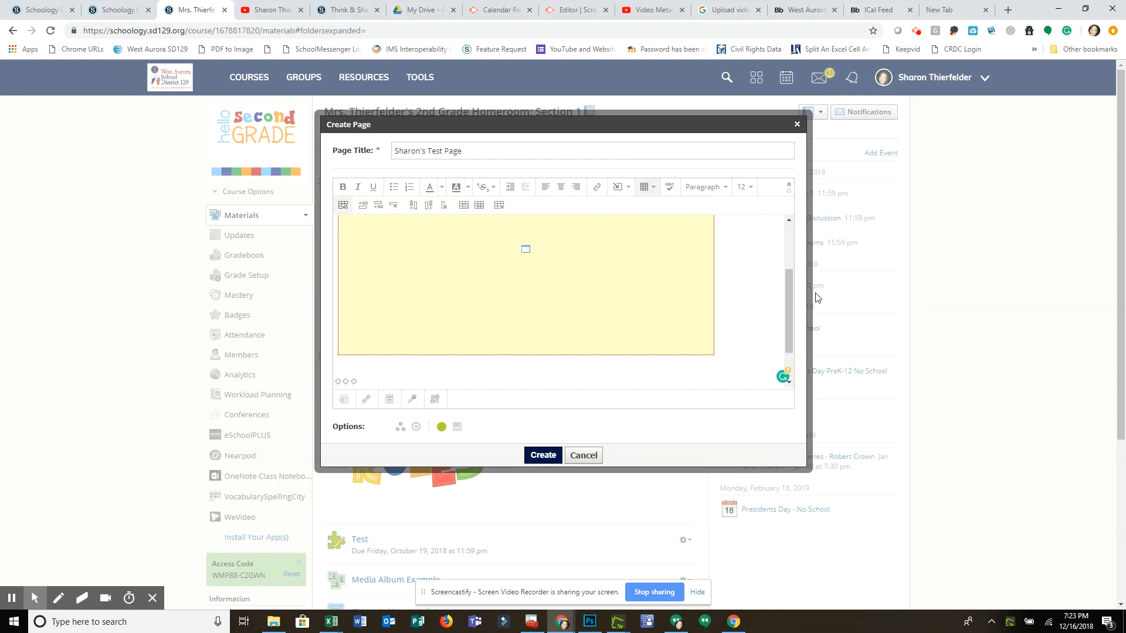
Enlarge the table in width and height so its four cells have room for content.
drag(786, 286, 787, 311)
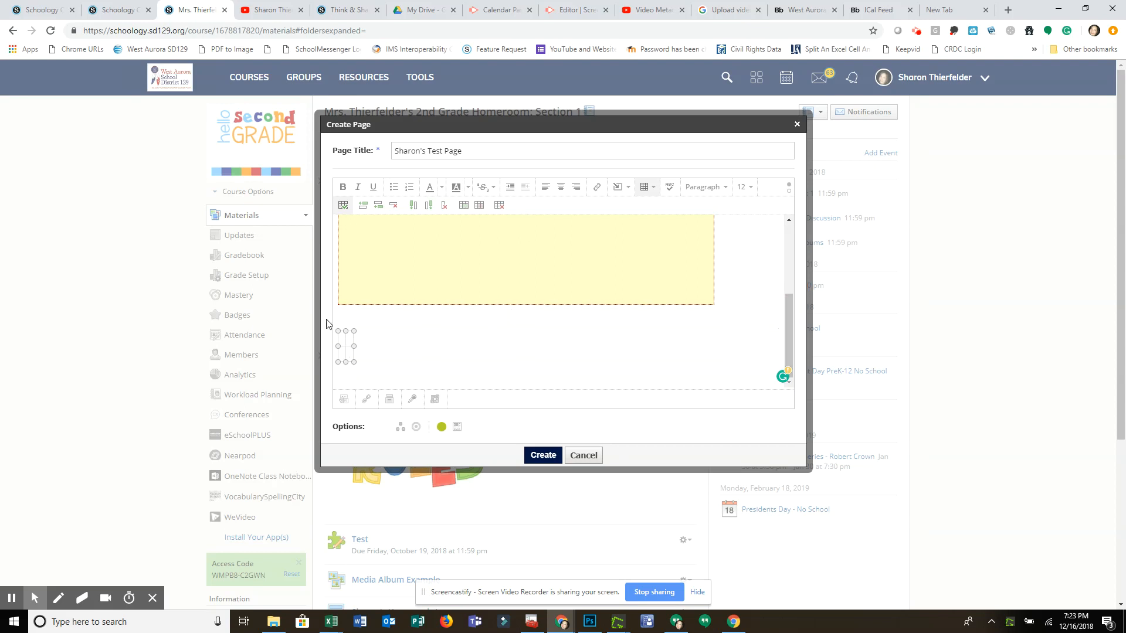
drag(354, 346, 564, 339)
drag(448, 361, 444, 420)
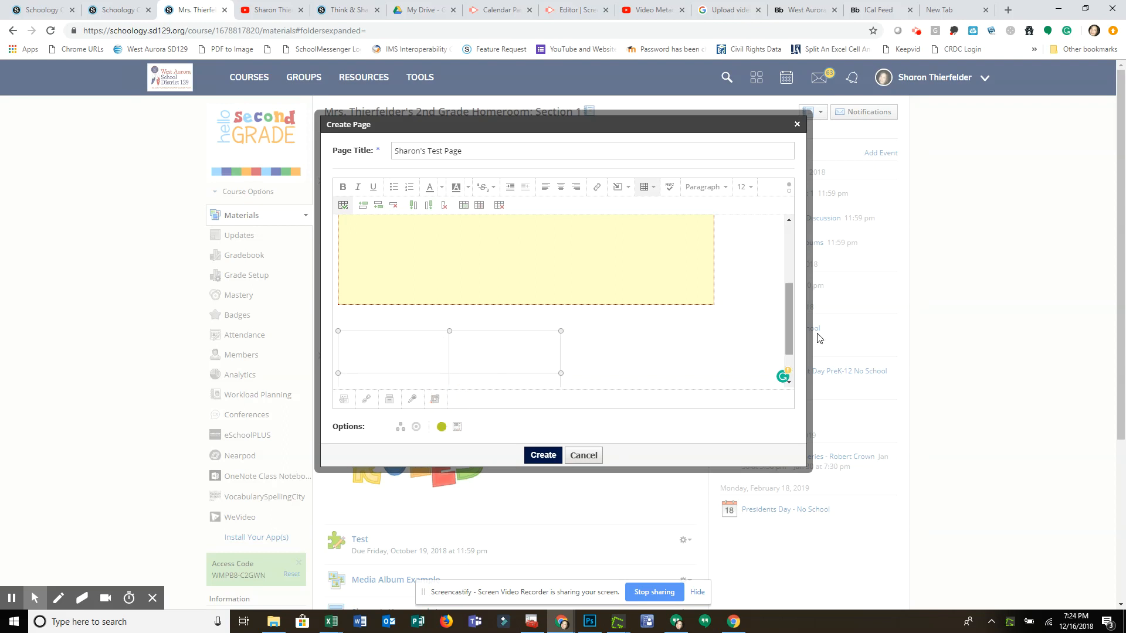
drag(790, 304, 791, 328)
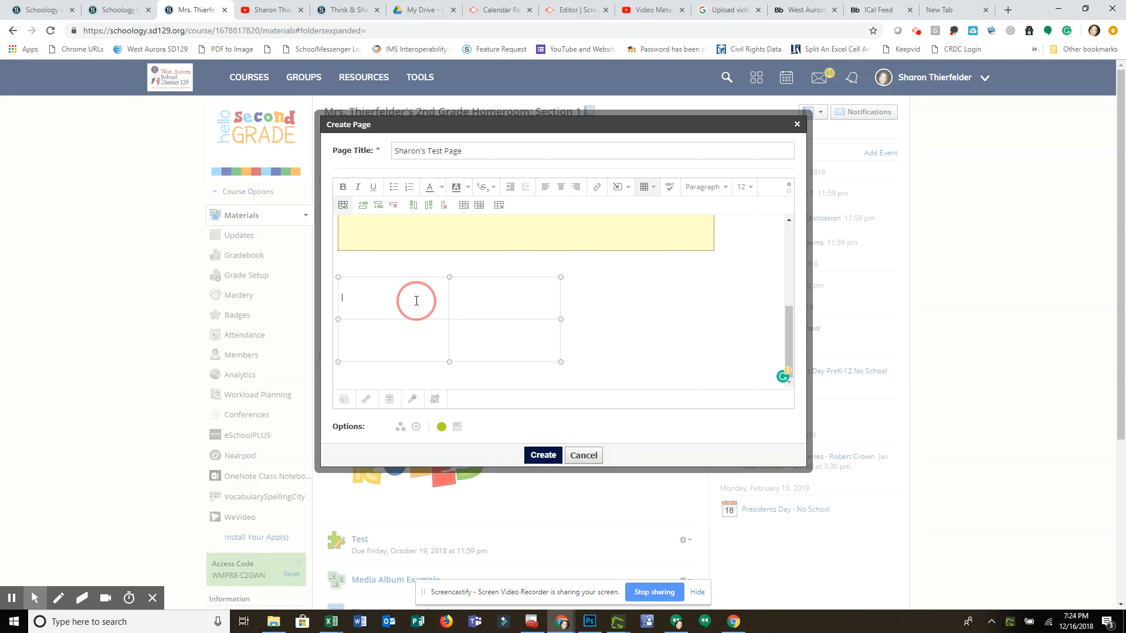
Fill the table's first row with the headings "Contact Information" and "Name".
click(478, 297)
click(387, 295)
text(C)
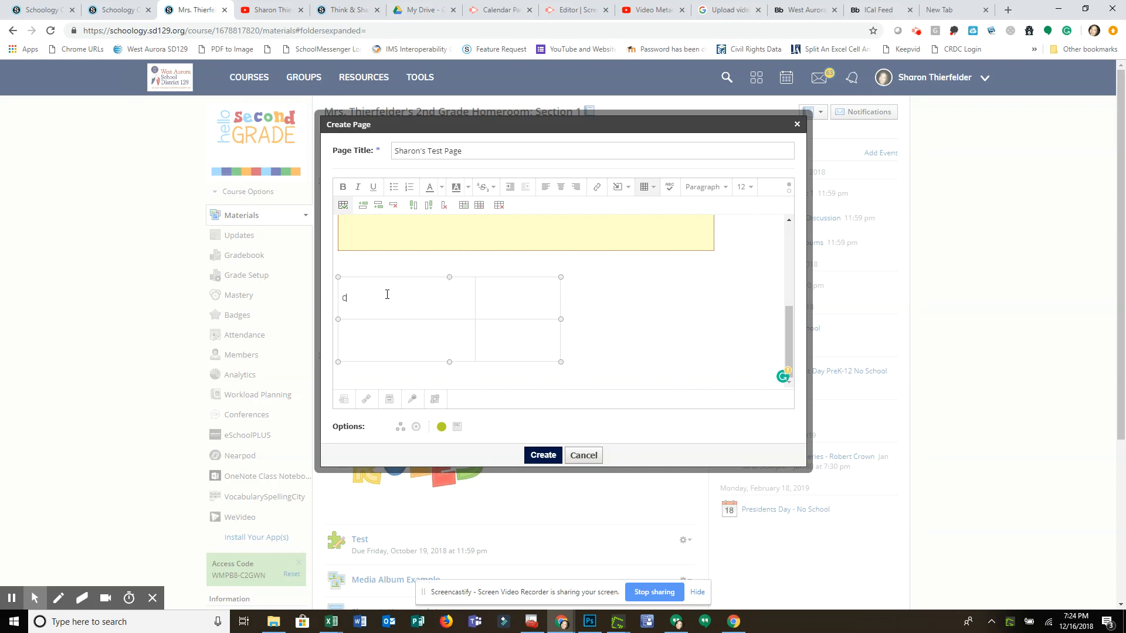
text(ontact Information)
click(552, 304)
text(Name)
Enter the contact's full name in the table cell below "Name".
click(522, 343)
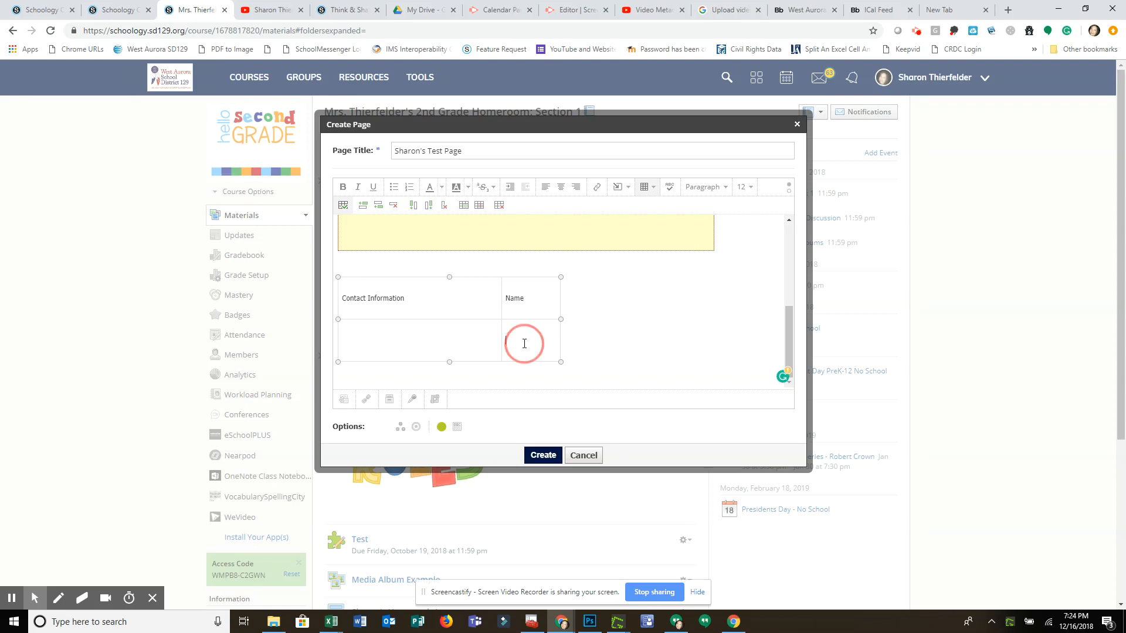
text(Sharon Th)
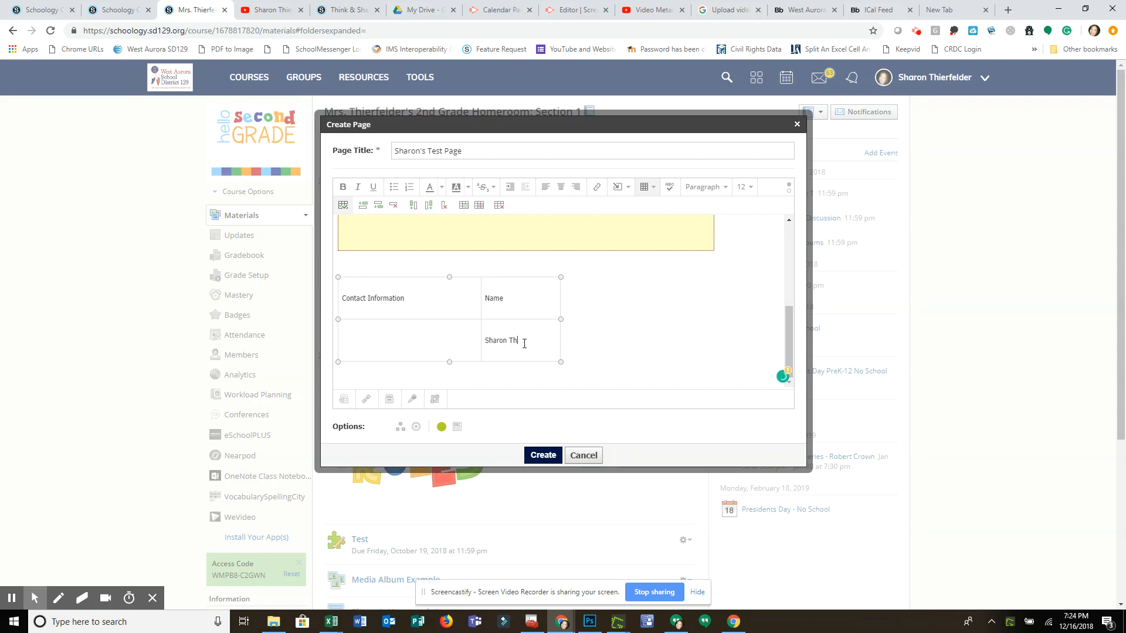
text(ierfelder)
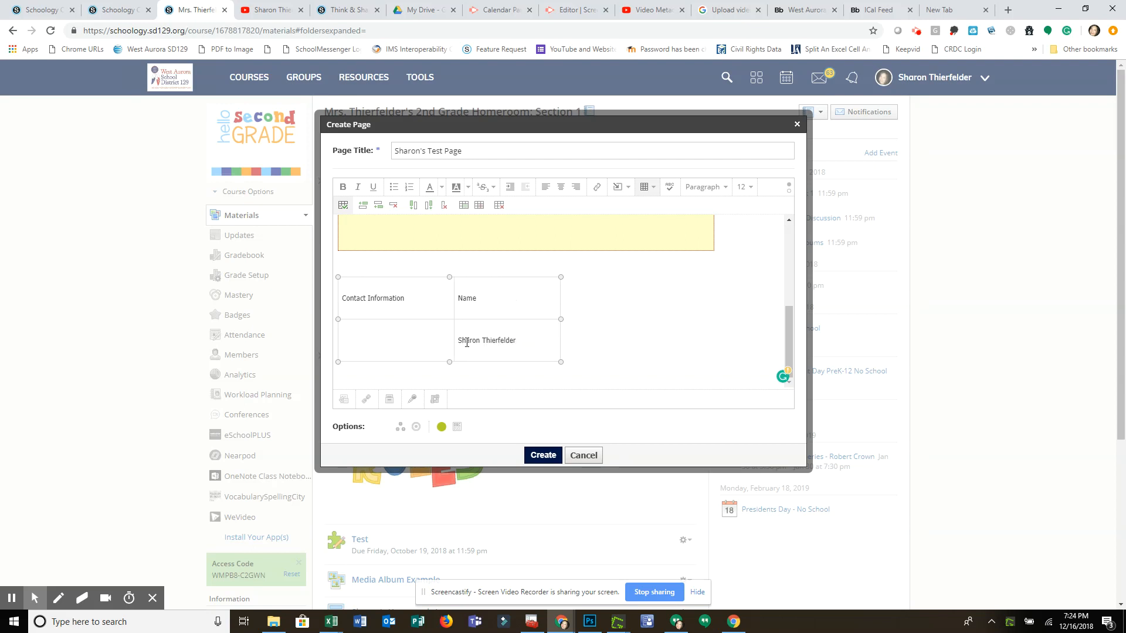
Change the first column's heading to "Contact Photo".
click(403, 336)
double_click(370, 296)
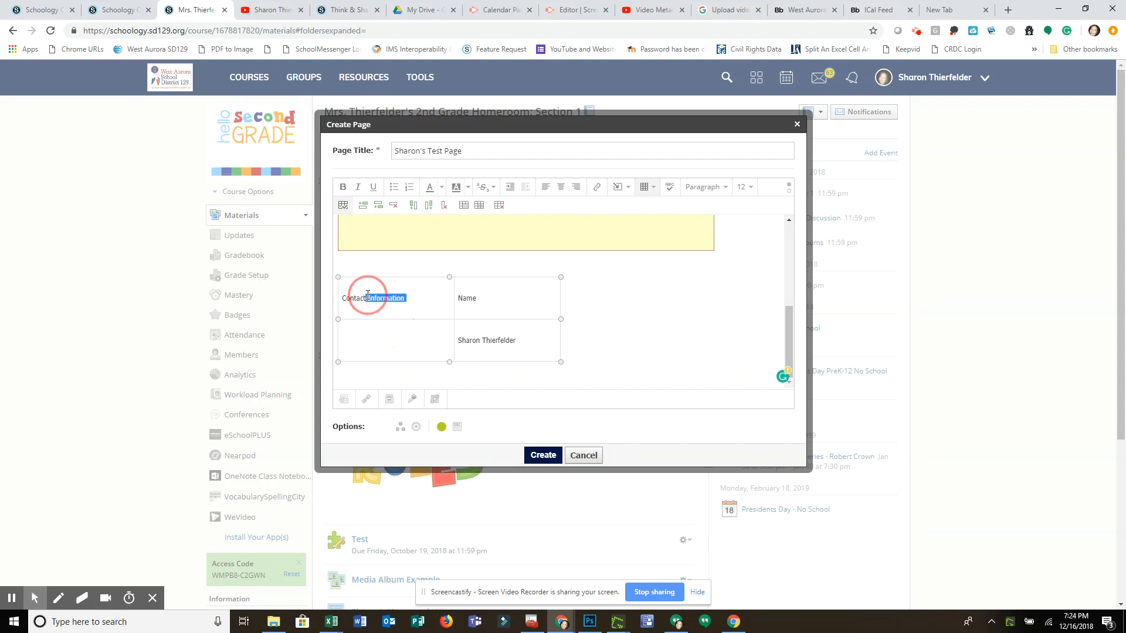
text(Photo)
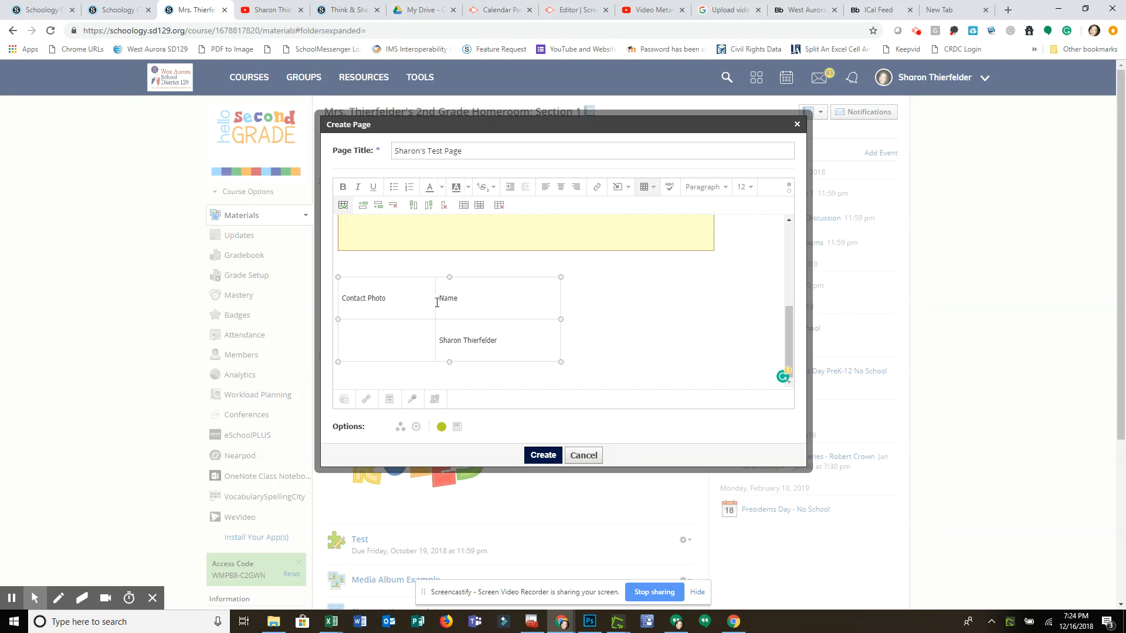
Start inserting media in the empty cell below "Contact Photo" and review the web link options for images and media.
click(382, 338)
click(626, 195)
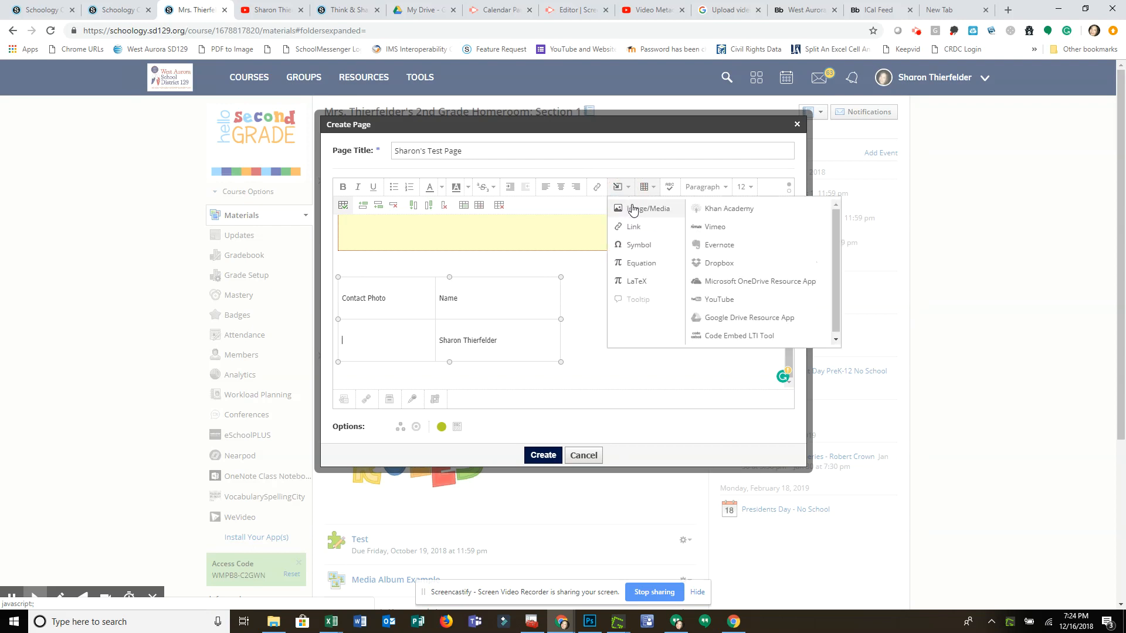
click(632, 210)
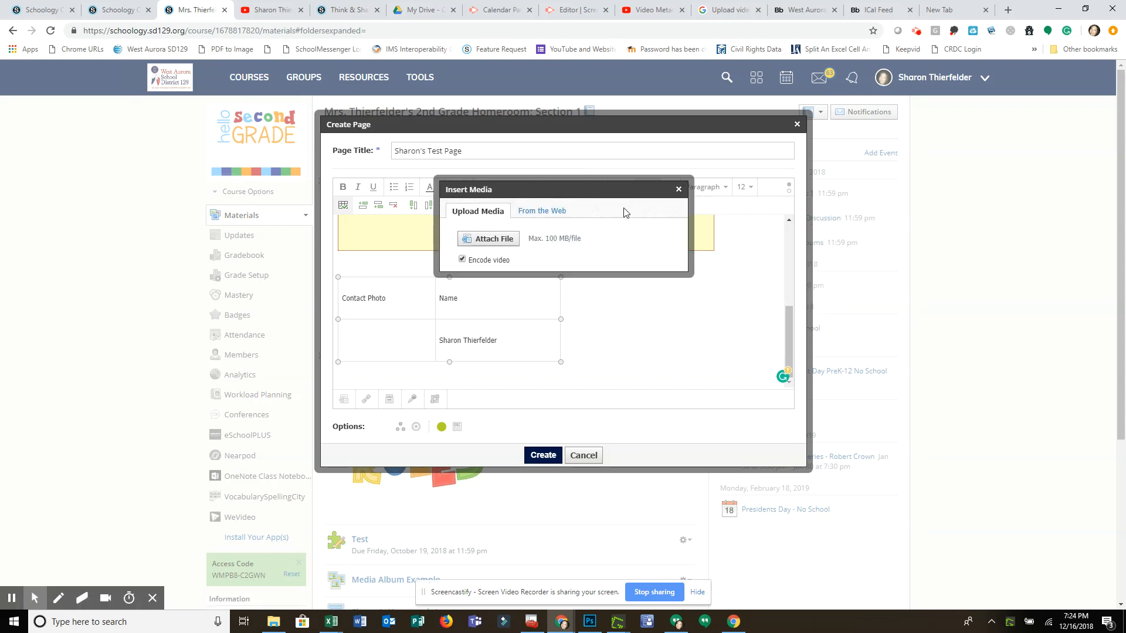
click(559, 214)
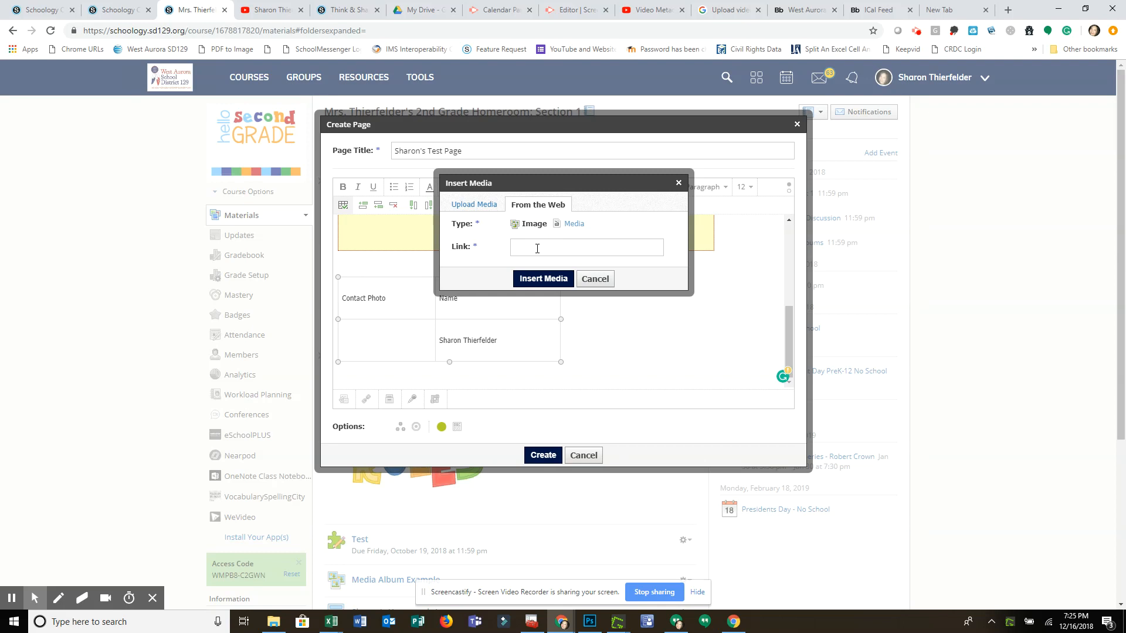
click(573, 226)
click(531, 224)
click(470, 207)
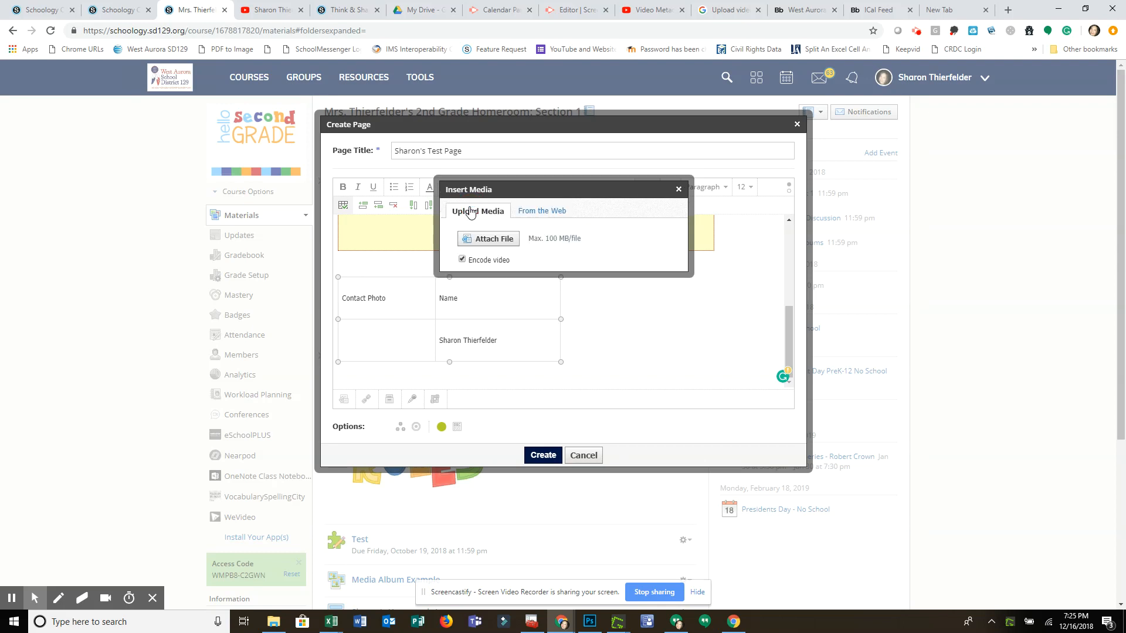
Upload the dog photo from the Pictures folder into the cell below "Contact Photo".
click(494, 239)
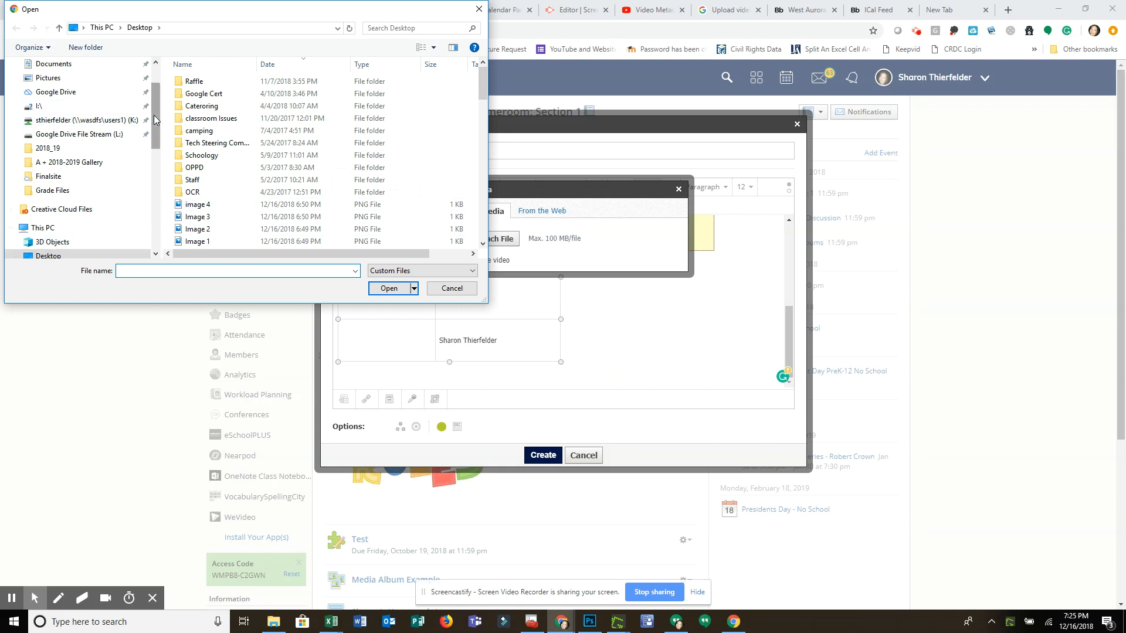
drag(153, 115, 154, 147)
click(64, 212)
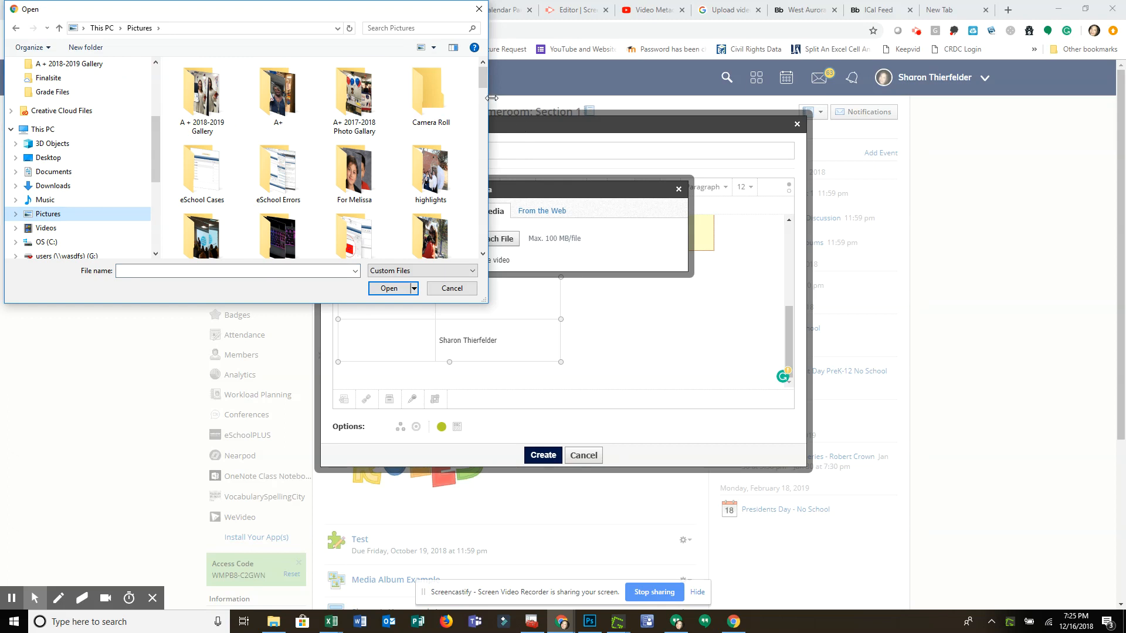
drag(485, 86, 487, 134)
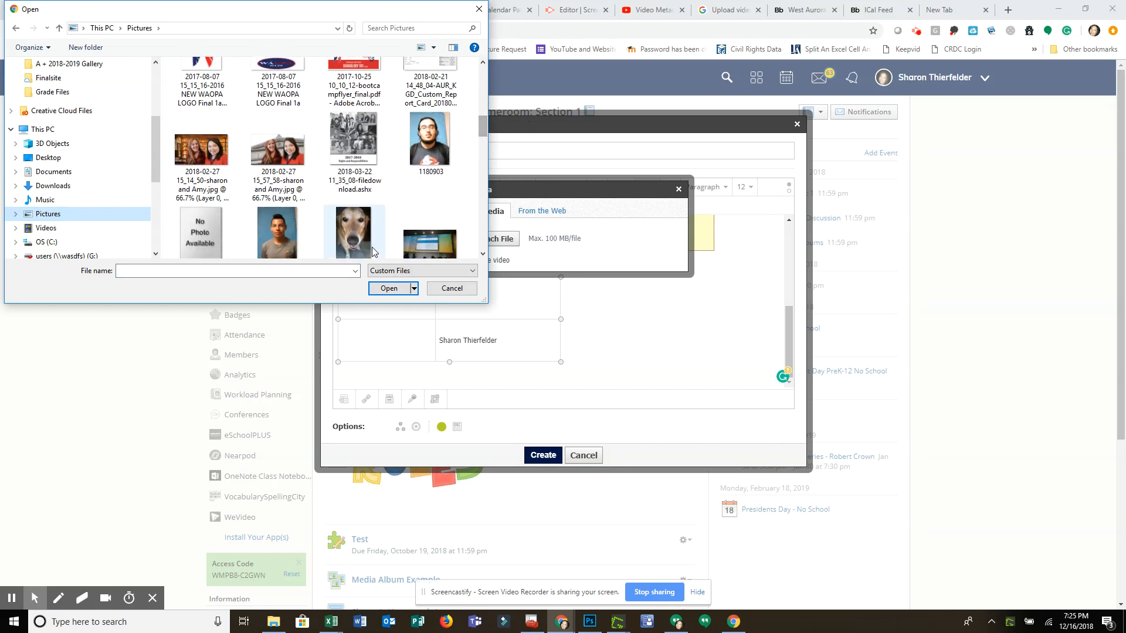
click(357, 241)
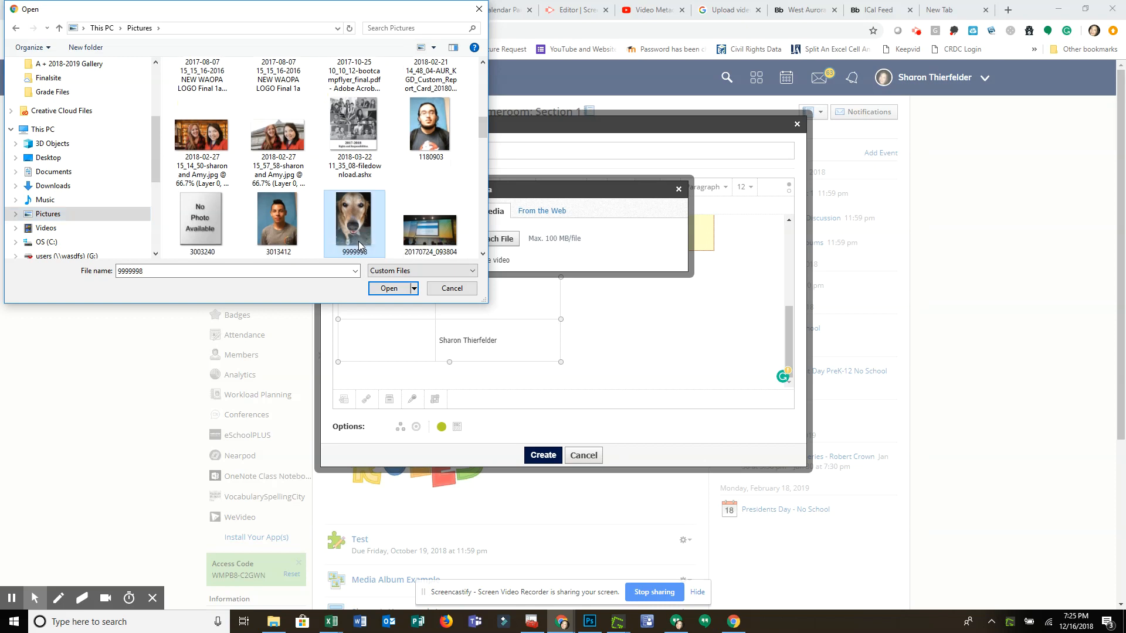
click(389, 287)
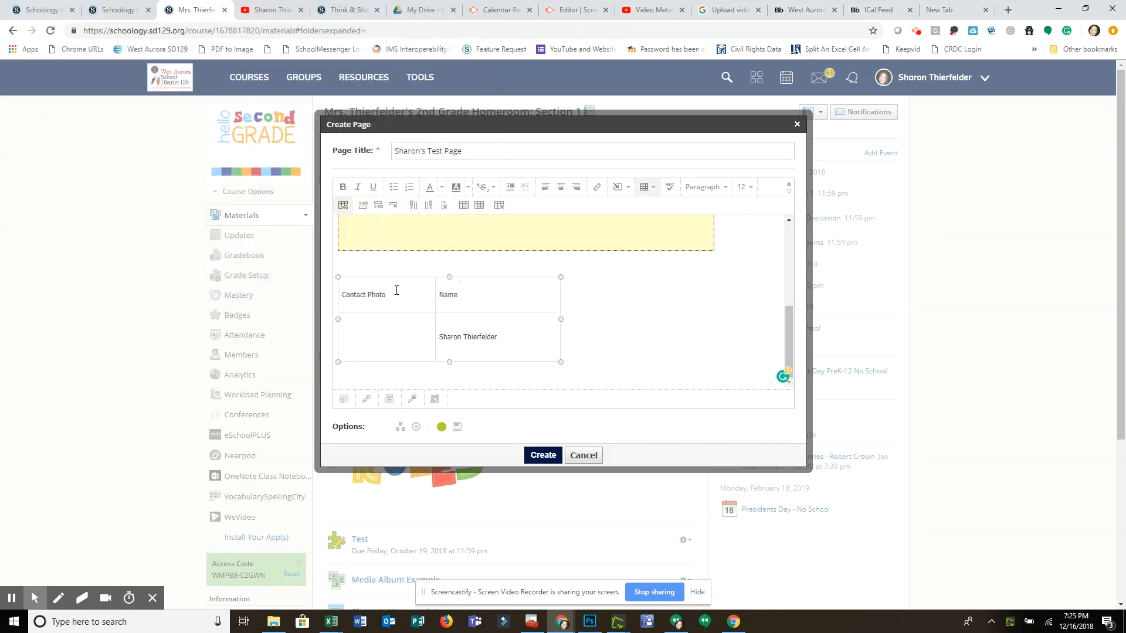
Try to shrink the oversized dog photo by its corner handle.
click(497, 342)
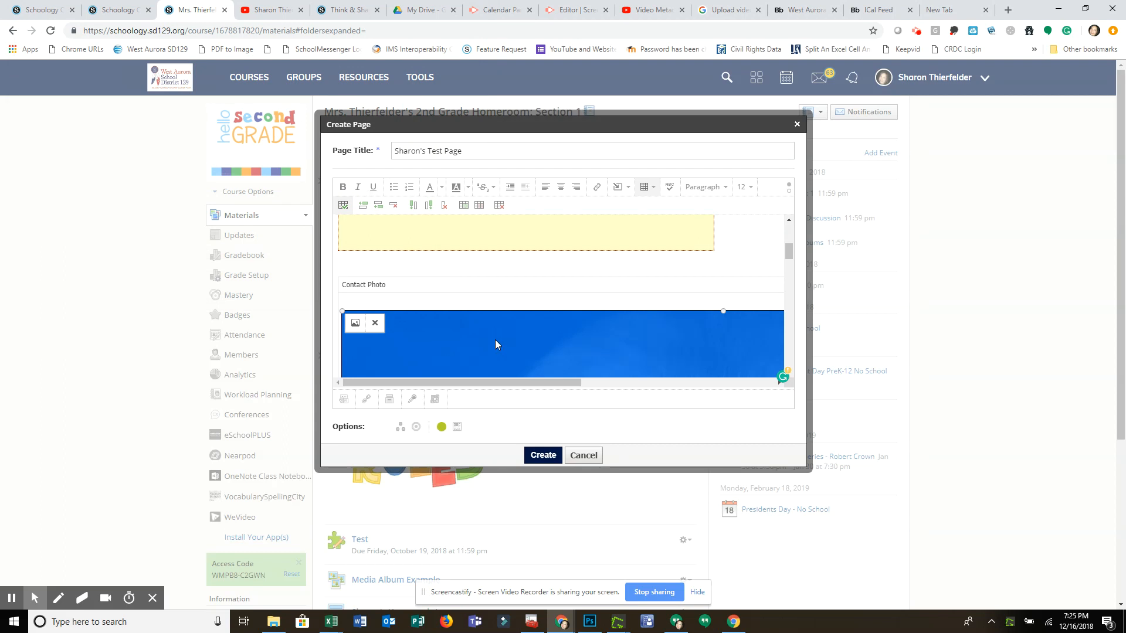
drag(340, 312, 974, 435)
drag(790, 252, 788, 259)
click(595, 333)
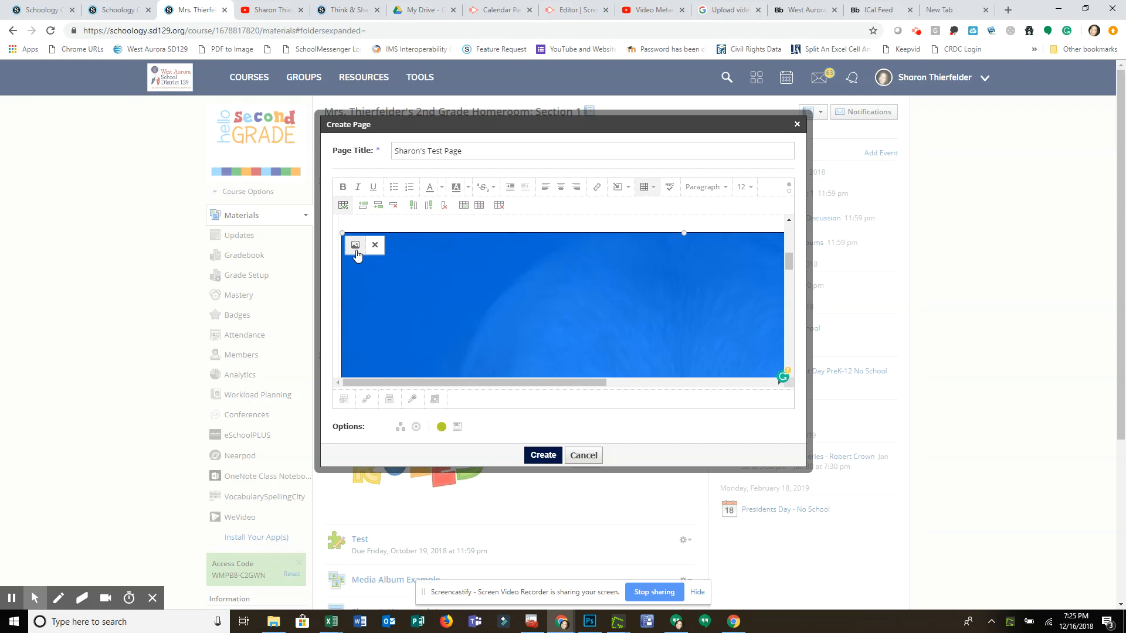
Set the dog photo's dimensions to 450 x 120 and try stretching its height from the upper edge.
click(355, 249)
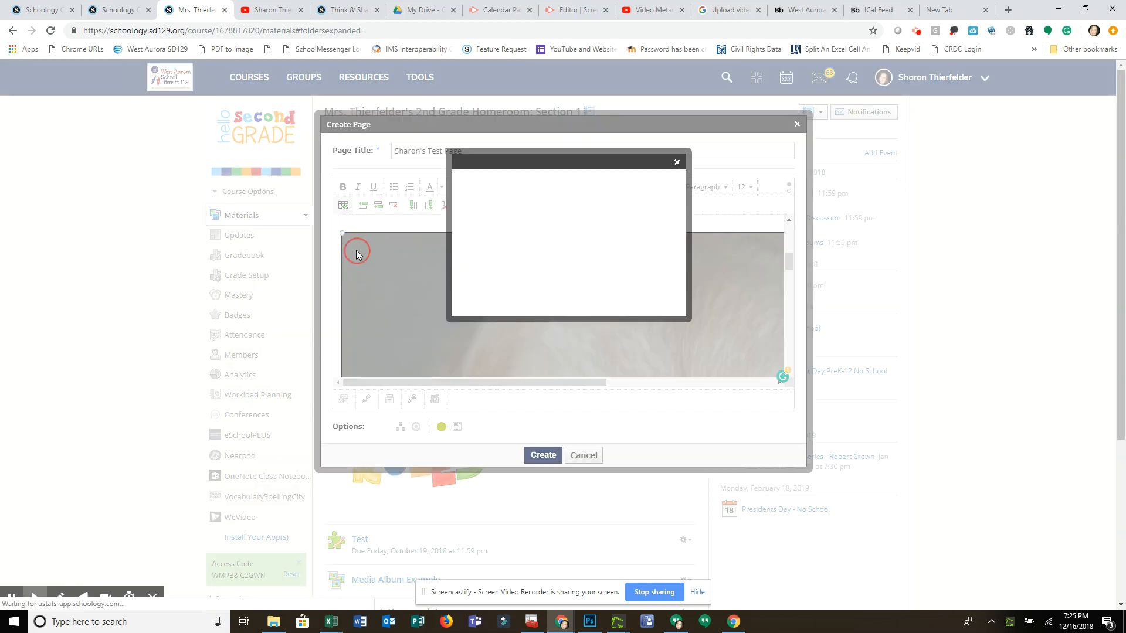
double_click(572, 228)
text(450)
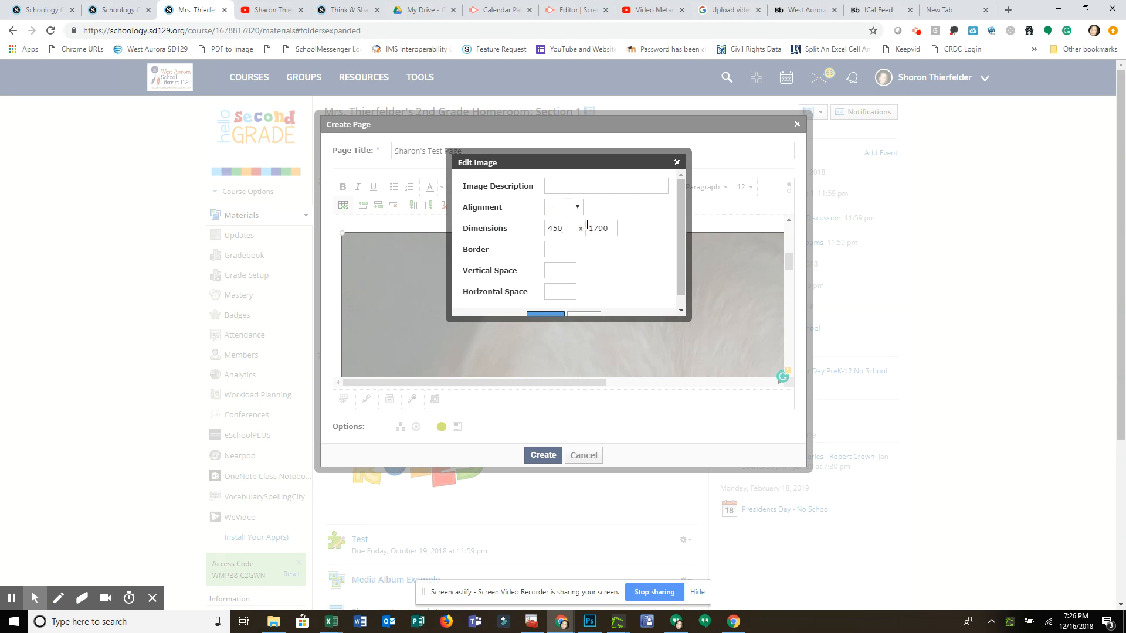
click(615, 229)
double_click(590, 228)
text(12)
click(545, 316)
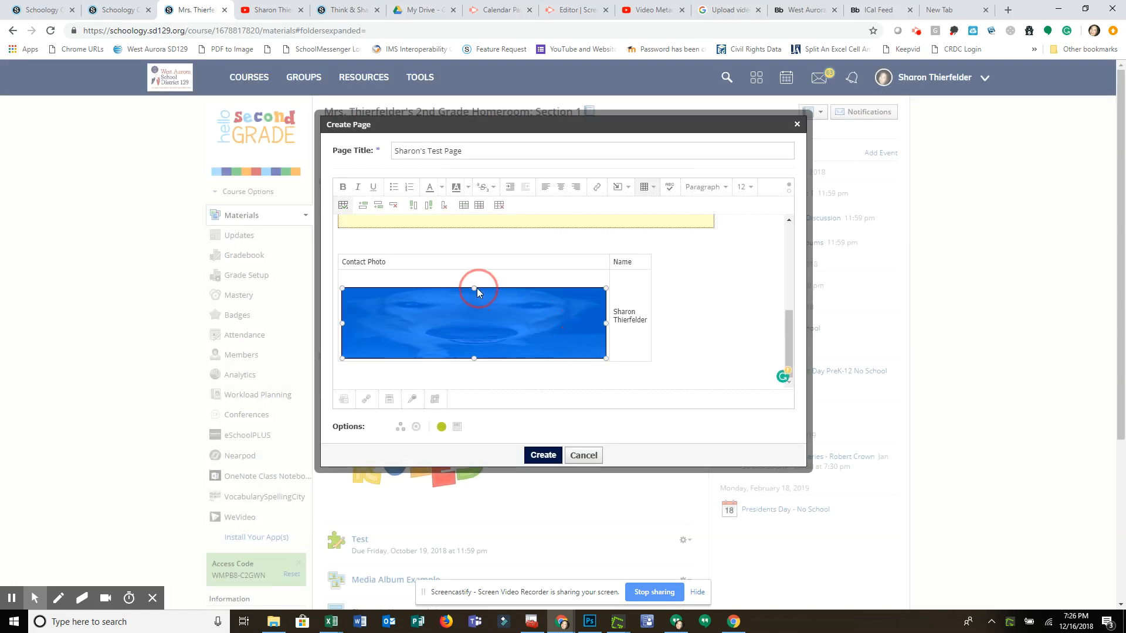
drag(473, 287, 474, 278)
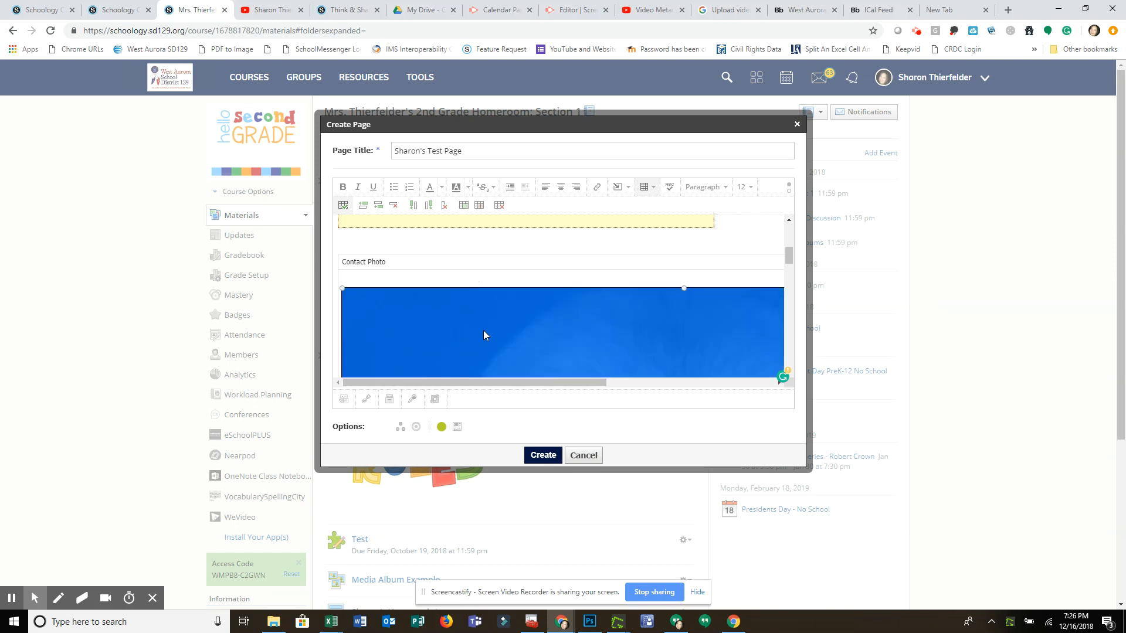
Reapply the 450 x 120 dimensions to the dog photo and try adjusting its height by hand.
click(356, 302)
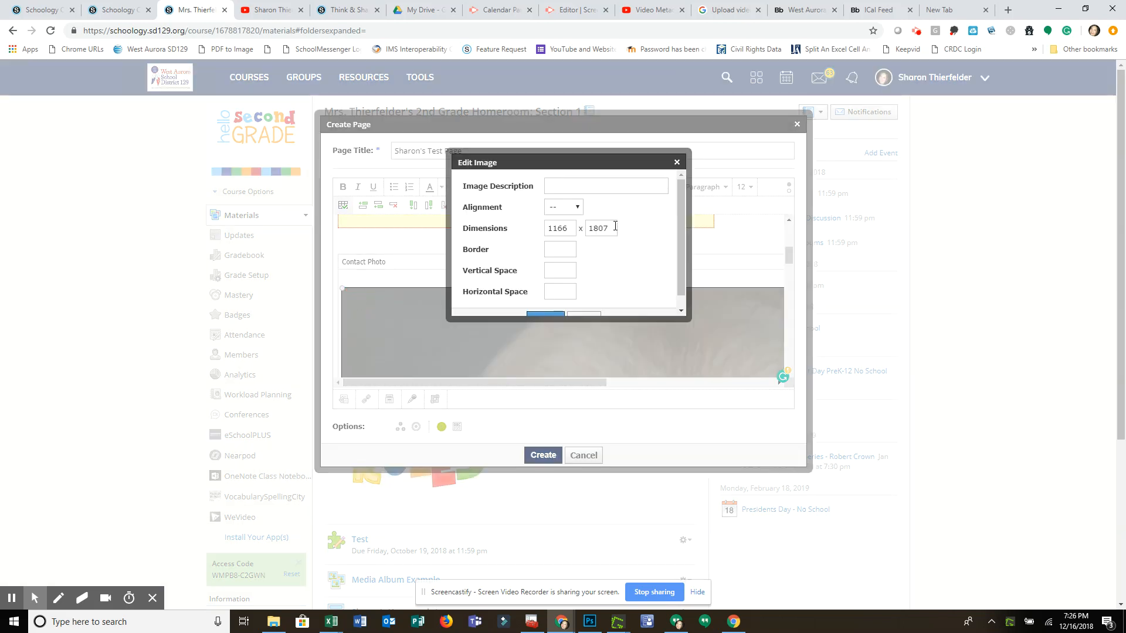
double_click(576, 227)
text(450)
double_click(608, 229)
text(120)
drag(680, 220, 680, 235)
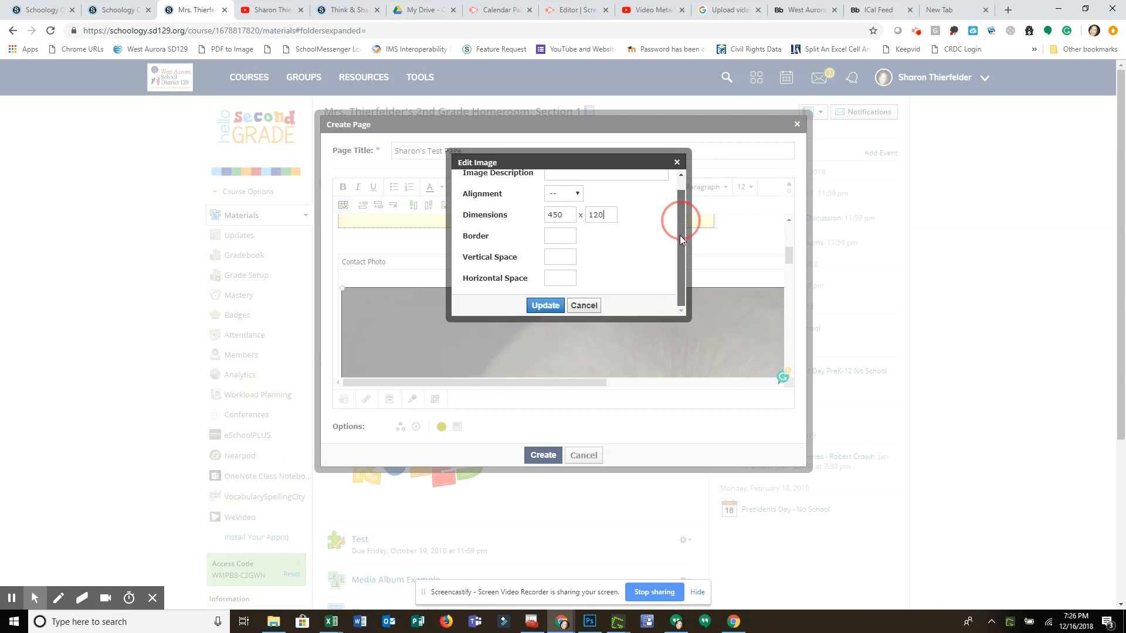
click(545, 306)
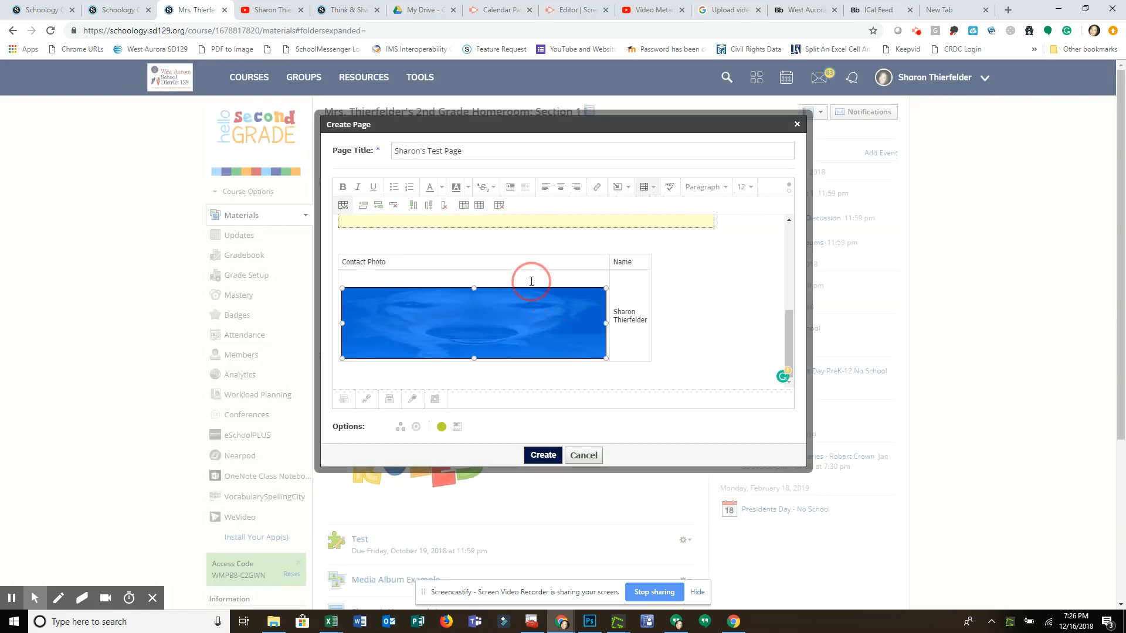
drag(474, 288, 475, 285)
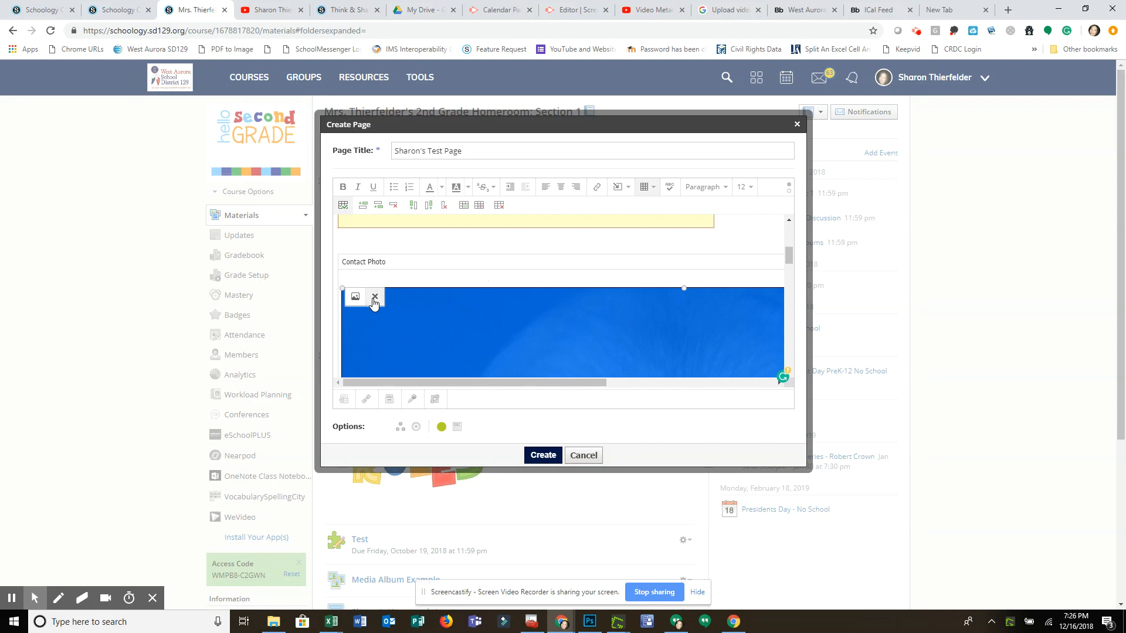
Try resizing the dog photo by its corner once more, dismissing the Grammarly sign-in notice, and delete the photo from the table.
drag(343, 289, 781, 379)
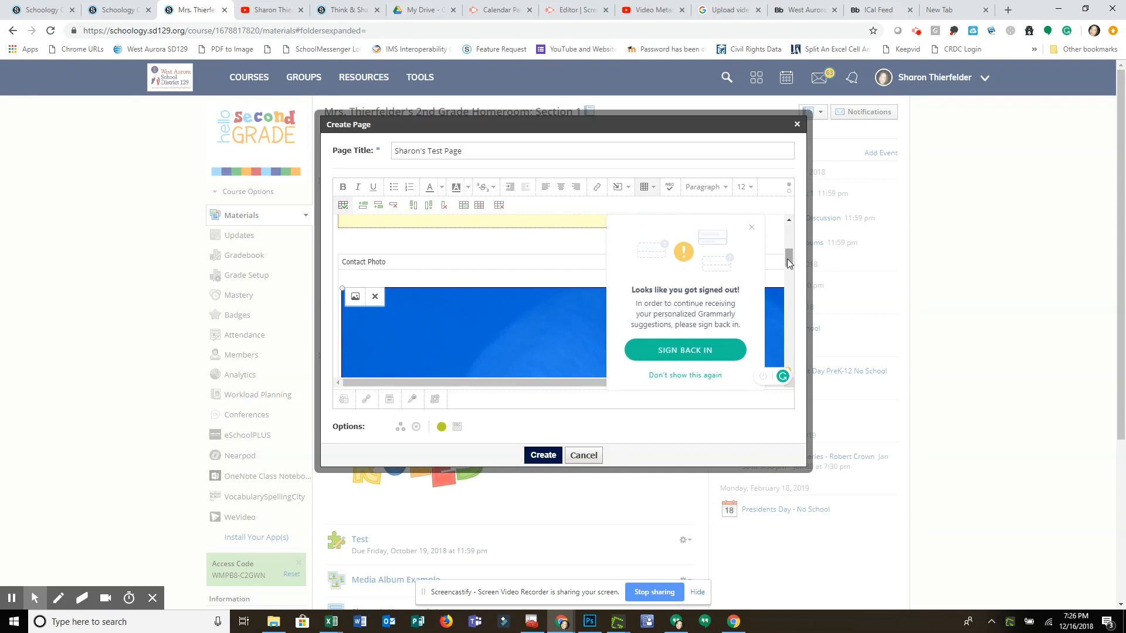
click(751, 227)
mouse_move(791, 262)
mouse_down()
mouse_move(789, 294)
mouse_move(789, 252)
mouse_up()
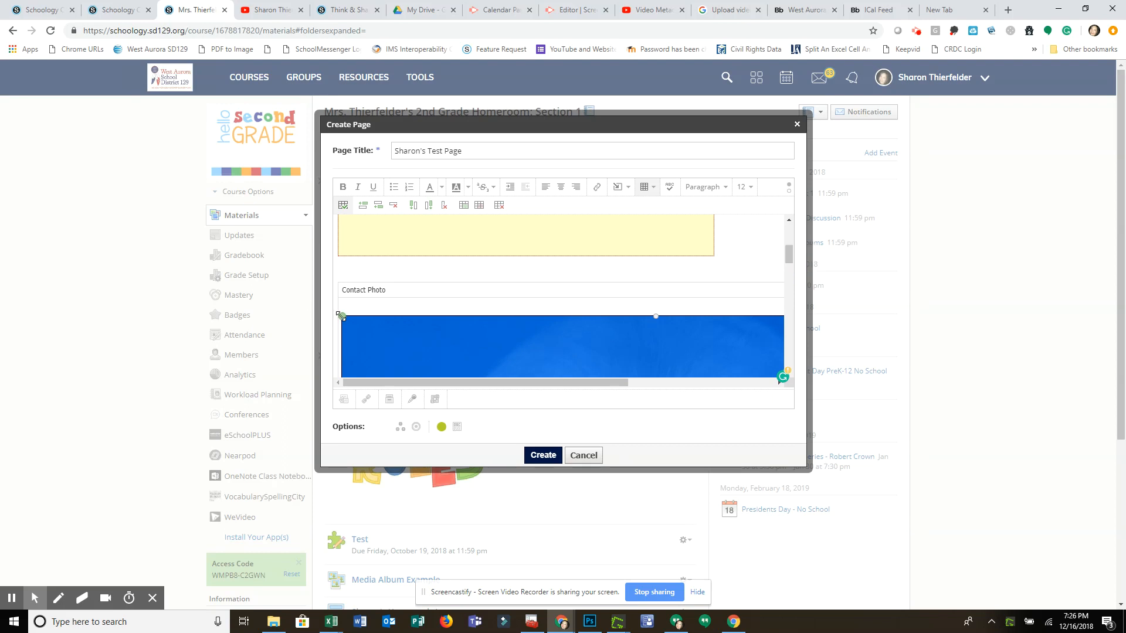
click(391, 328)
drag(392, 327, 720, 320)
key(Delete)
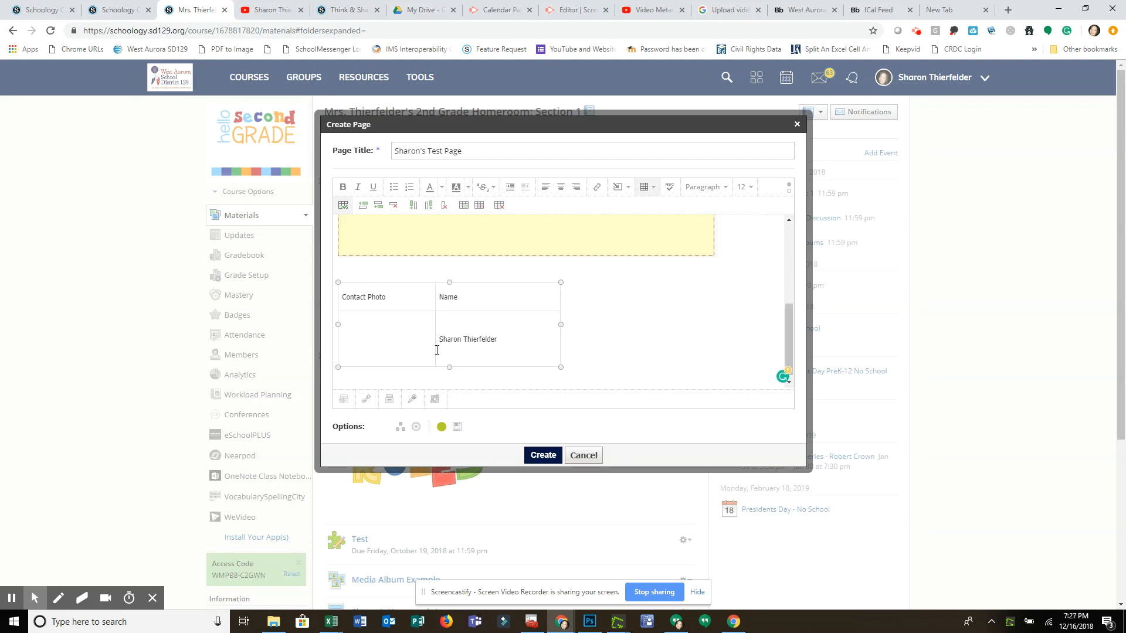
Upload the "chief blackhawk" picture from the Pictures folder into the cell below "Contact Photo".
click(625, 187)
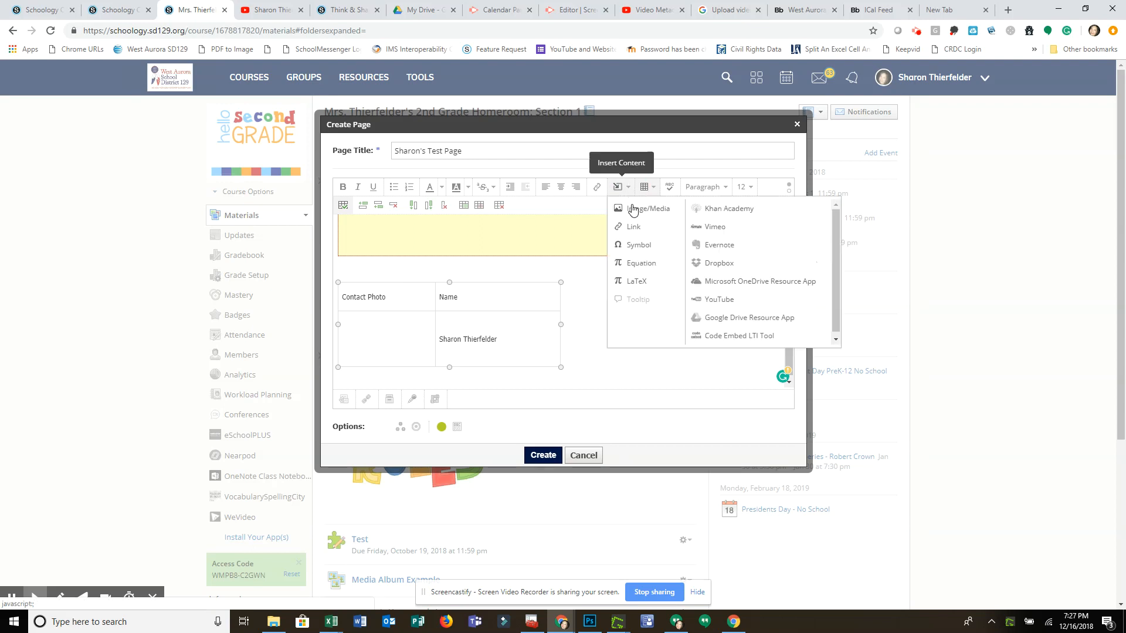
click(633, 211)
click(483, 241)
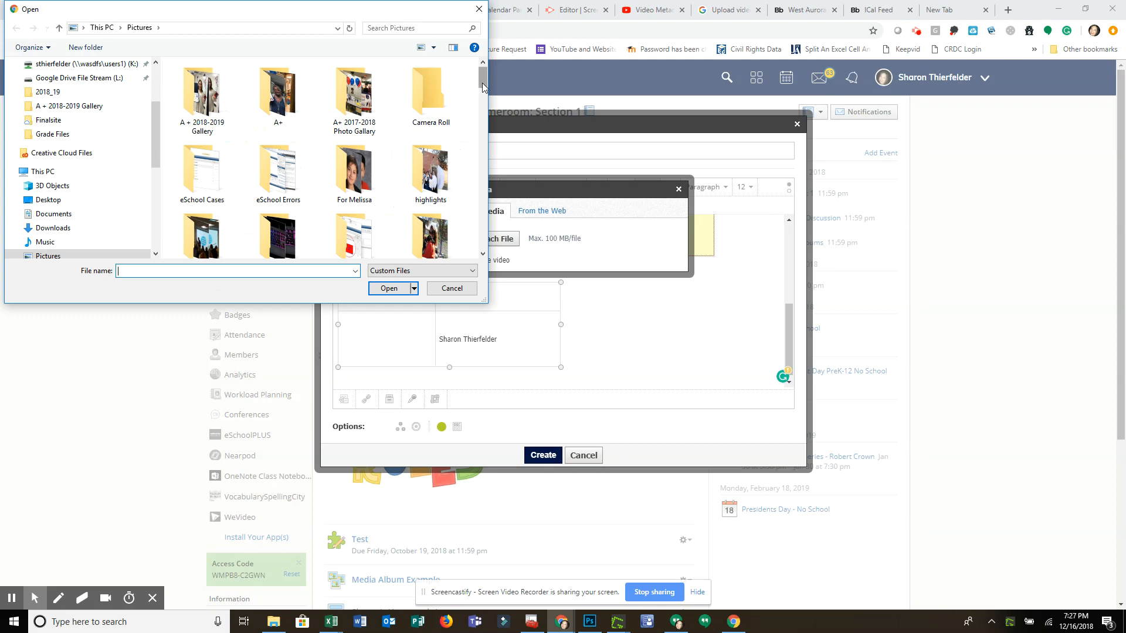
drag(483, 87, 483, 158)
click(430, 143)
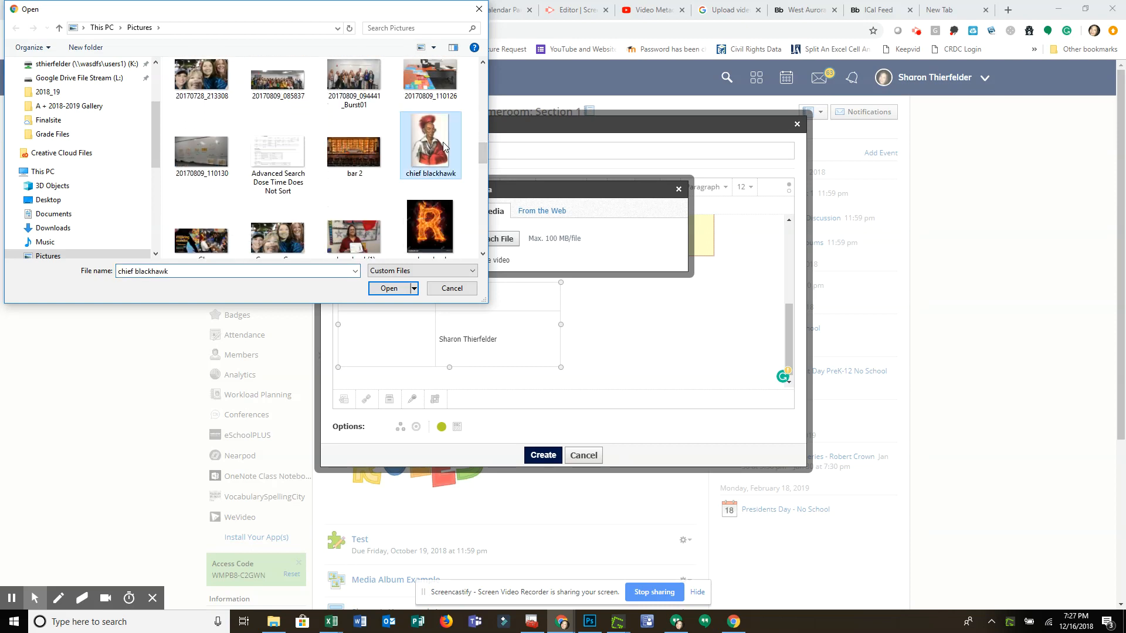
click(391, 287)
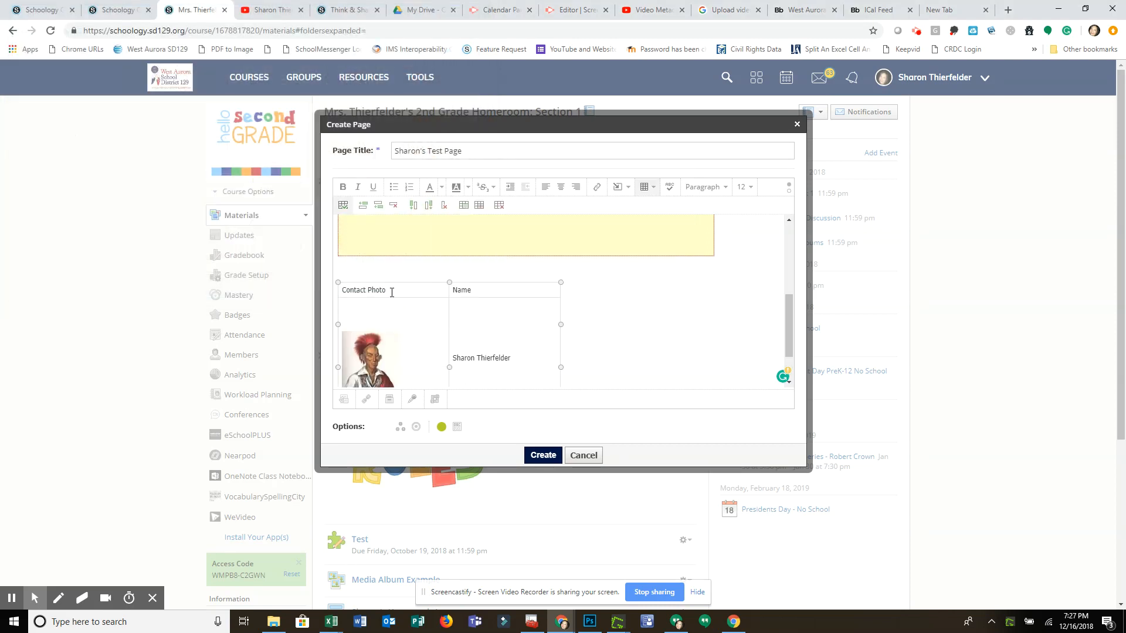
Make the table headings "Contact Photo" and "Name" bold.
drag(787, 305, 788, 329)
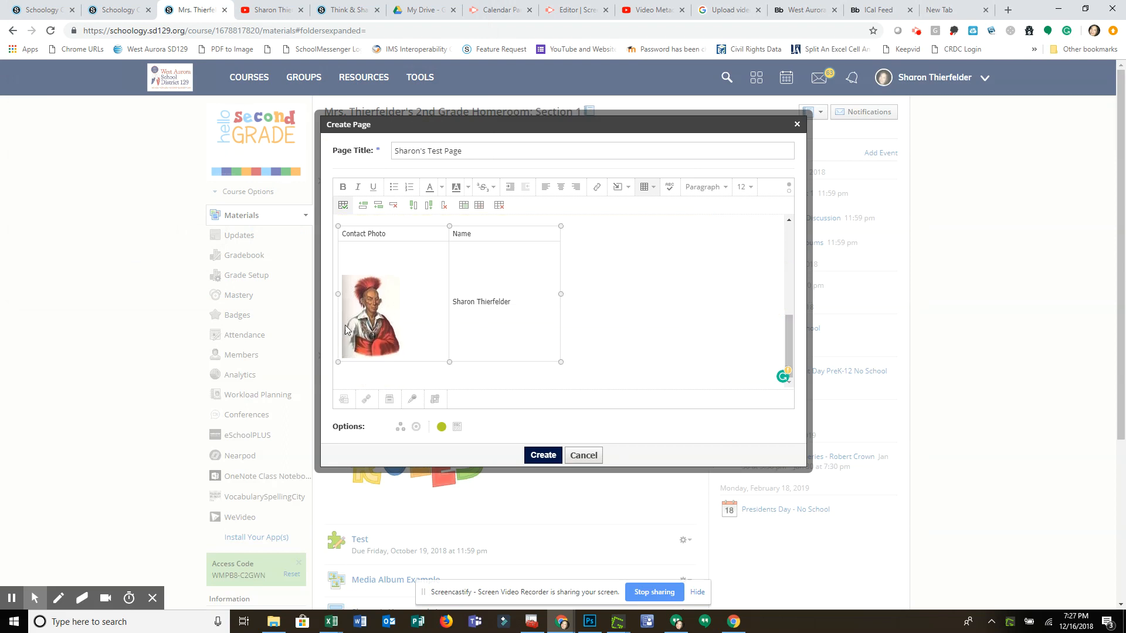
drag(400, 233, 340, 237)
click(343, 188)
drag(487, 233, 453, 237)
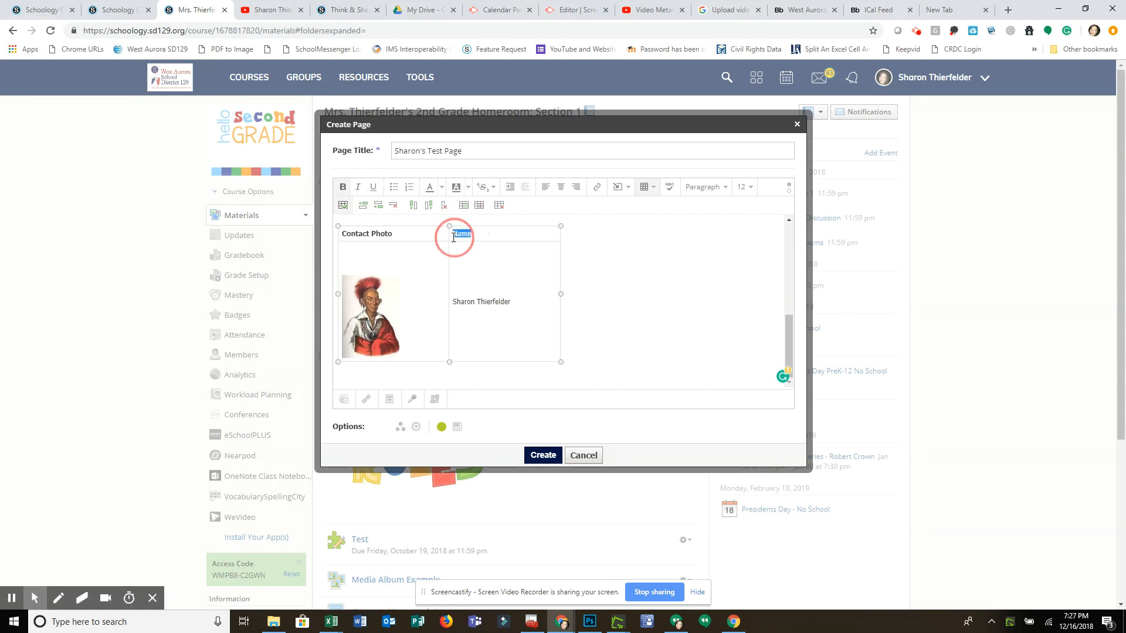
click(343, 187)
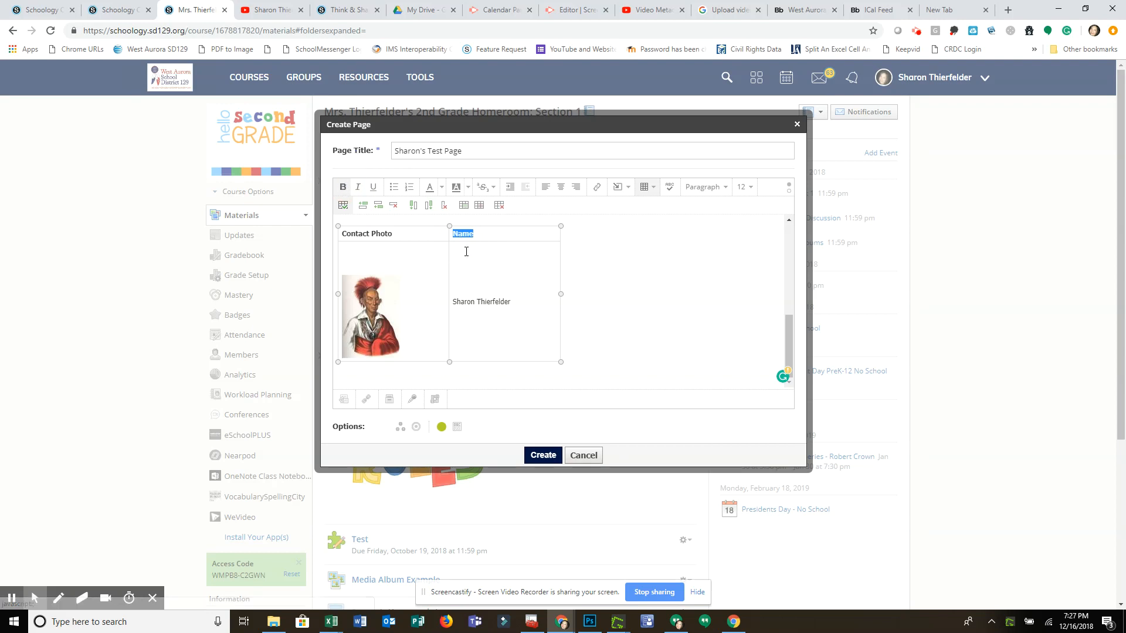
Remove the bold formatting from the "Contact Photo" heading in the table.
drag(390, 238, 339, 238)
click(370, 236)
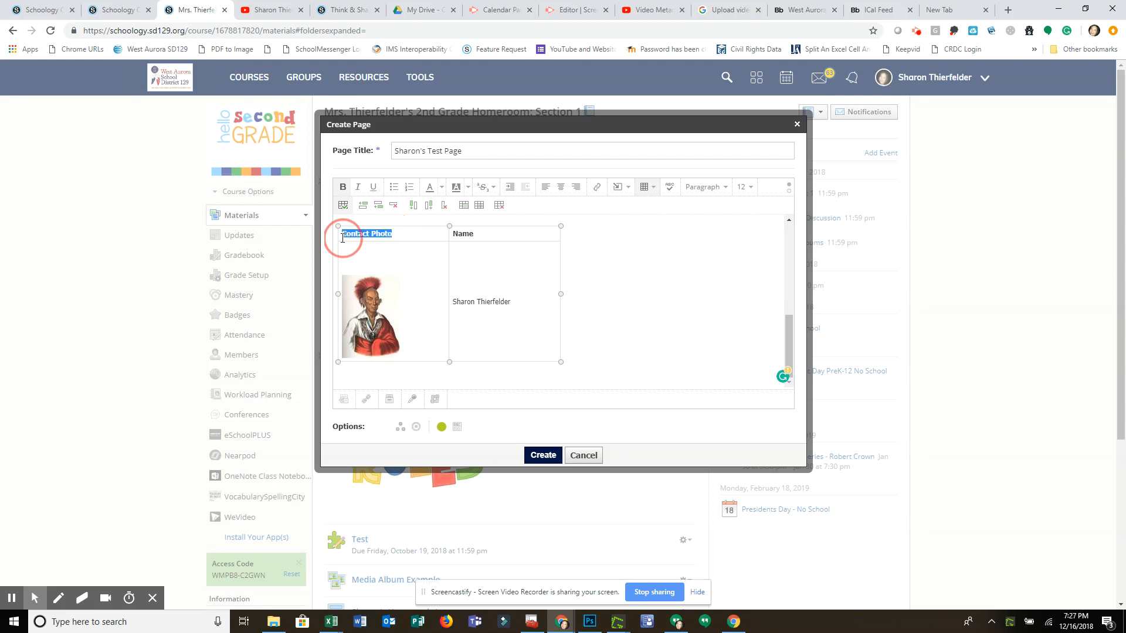
click(343, 187)
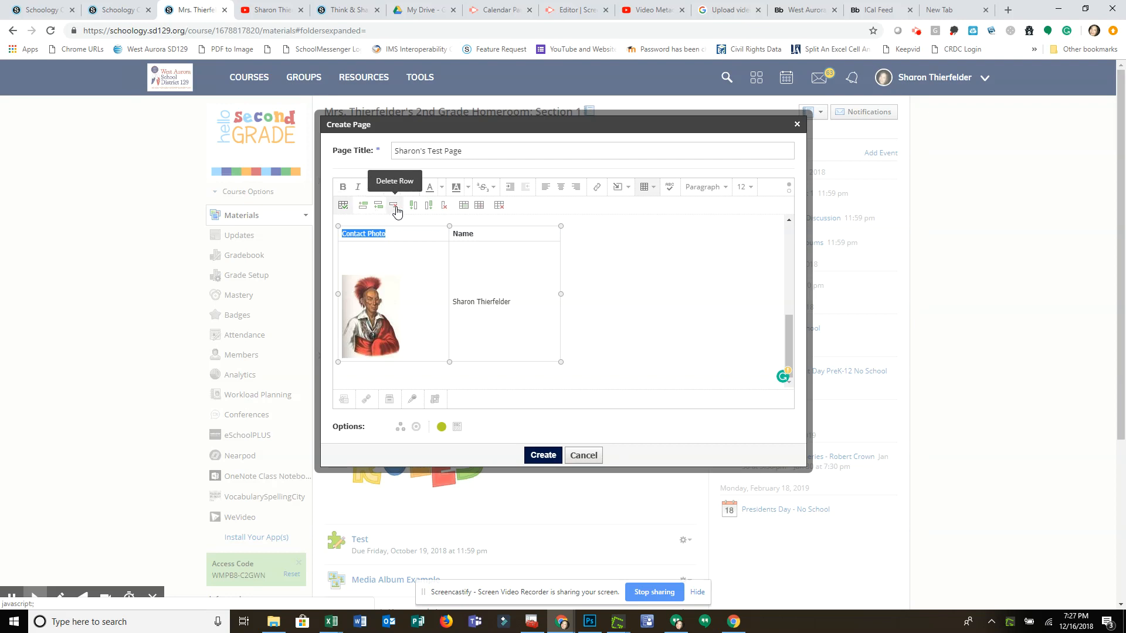
Insert a column after "Contact Photo" and merge its empty heading cell with the "Name" cell.
click(426, 209)
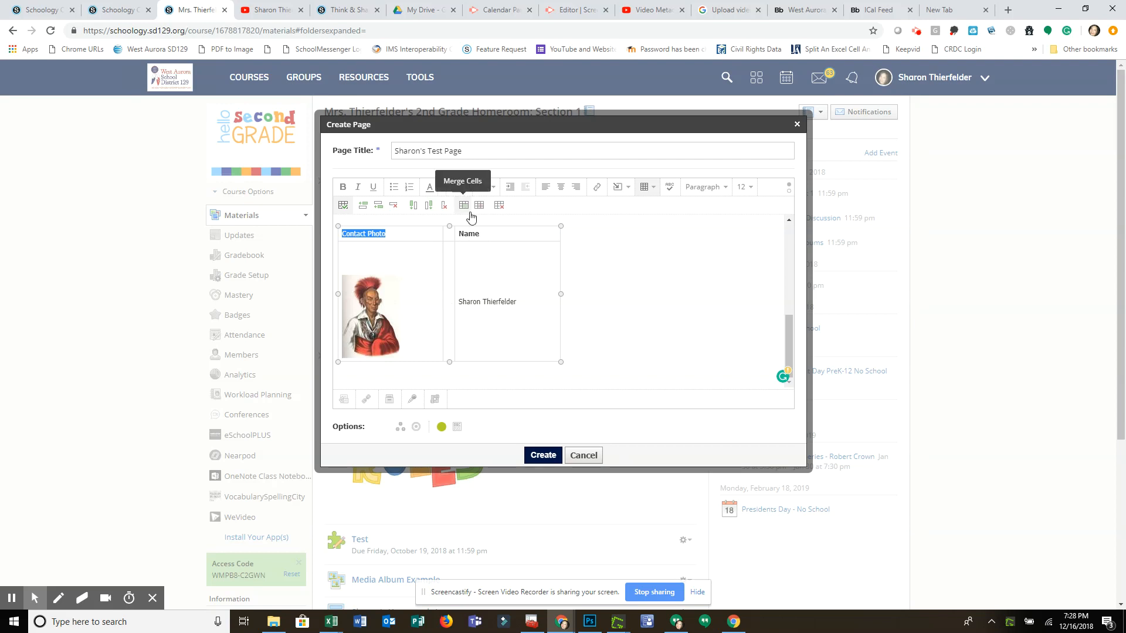
drag(341, 231, 408, 231)
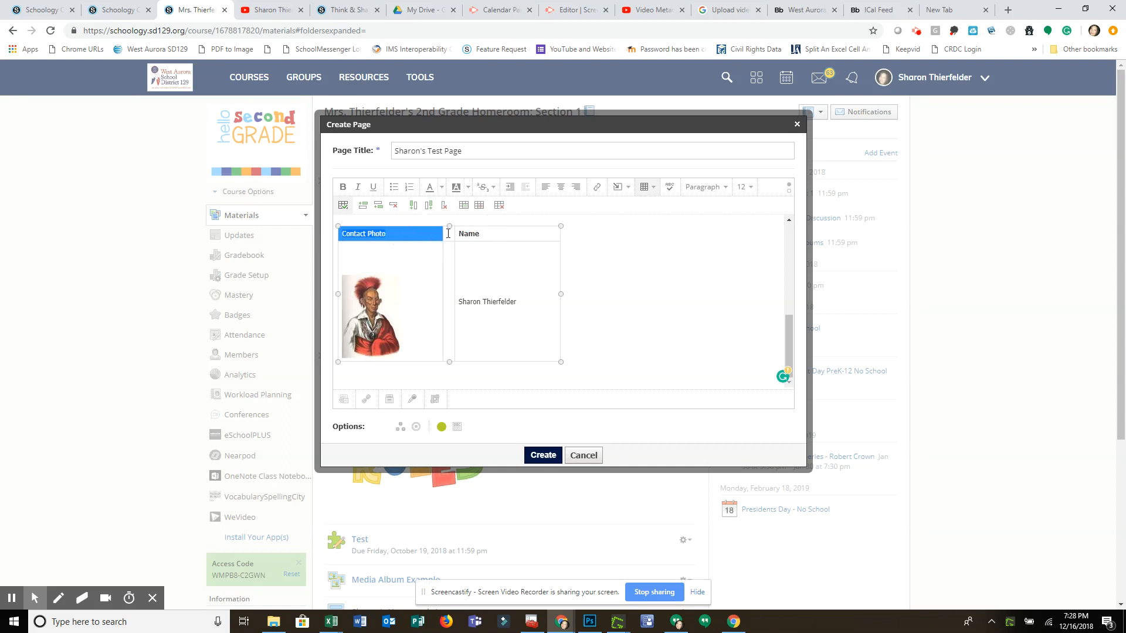
click(448, 233)
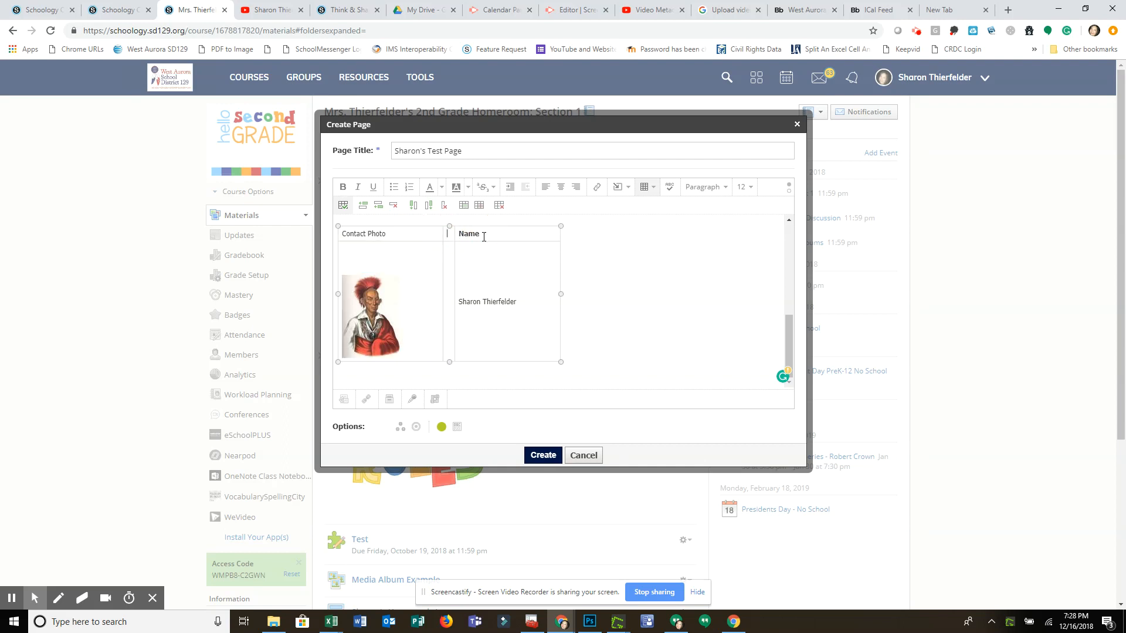
drag(483, 235, 449, 235)
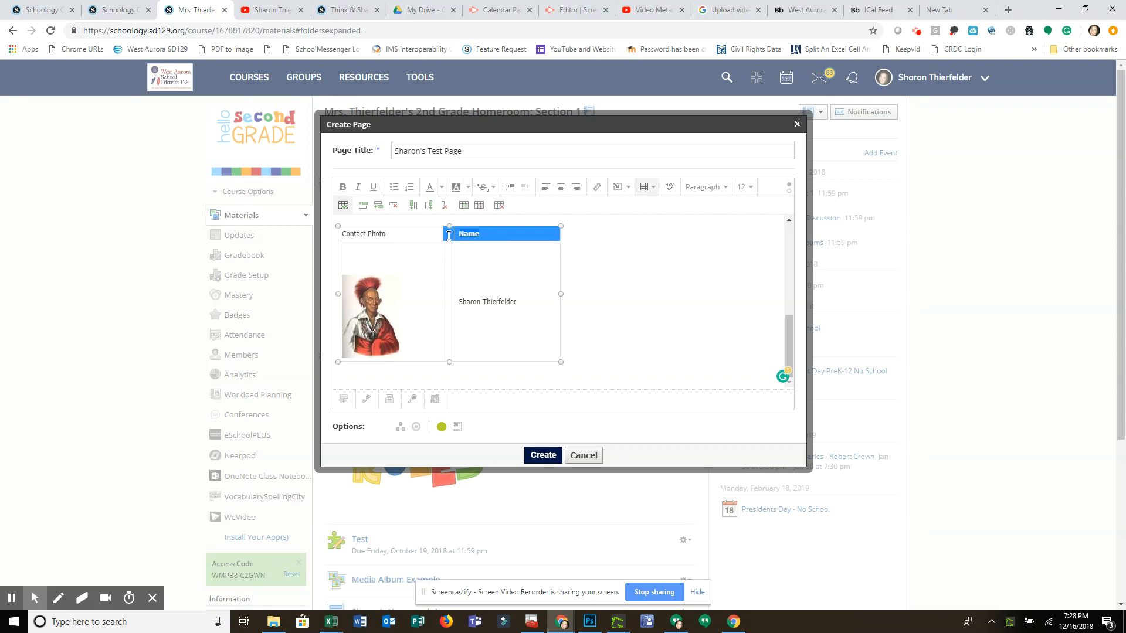
click(465, 207)
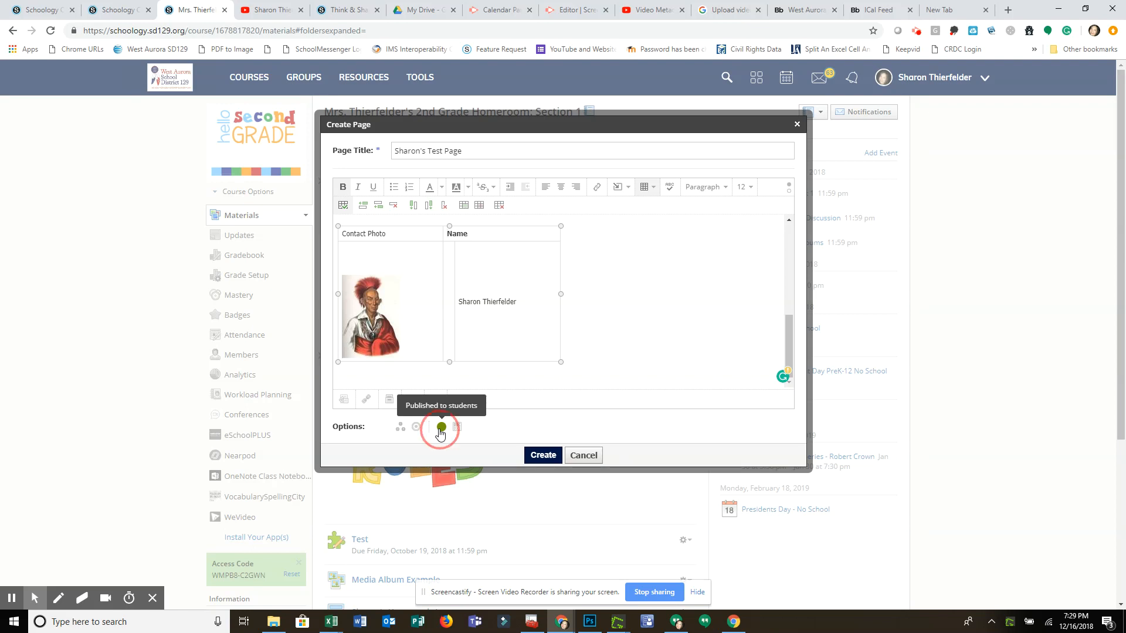
Toggle the page's publishing status off and back to published, and set the page to display inline.
click(441, 431)
click(441, 431)
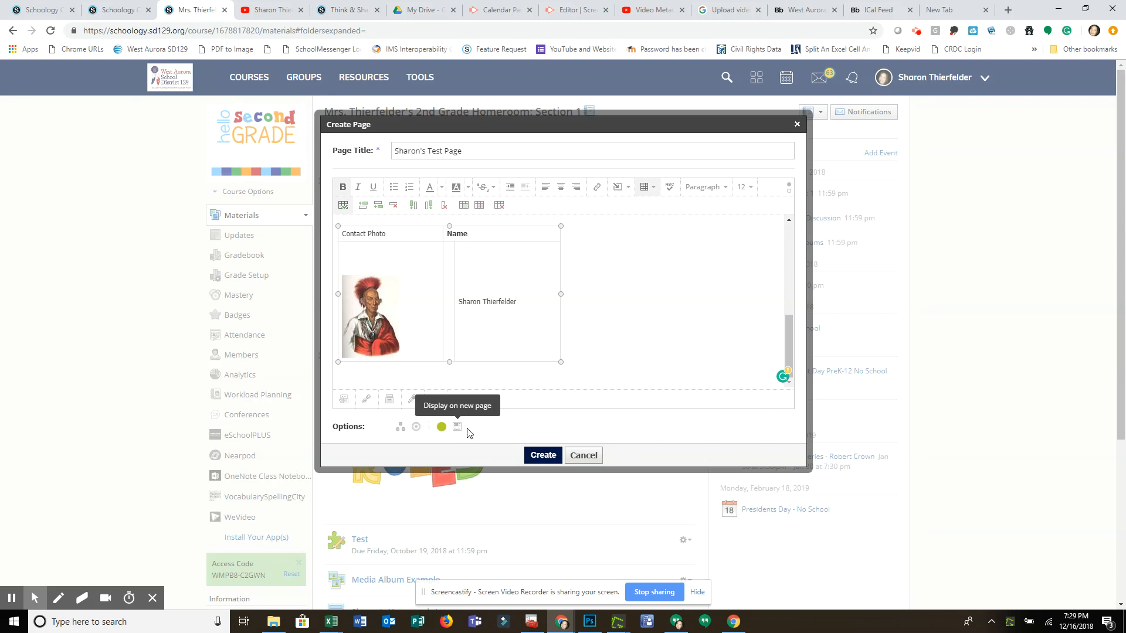
click(459, 430)
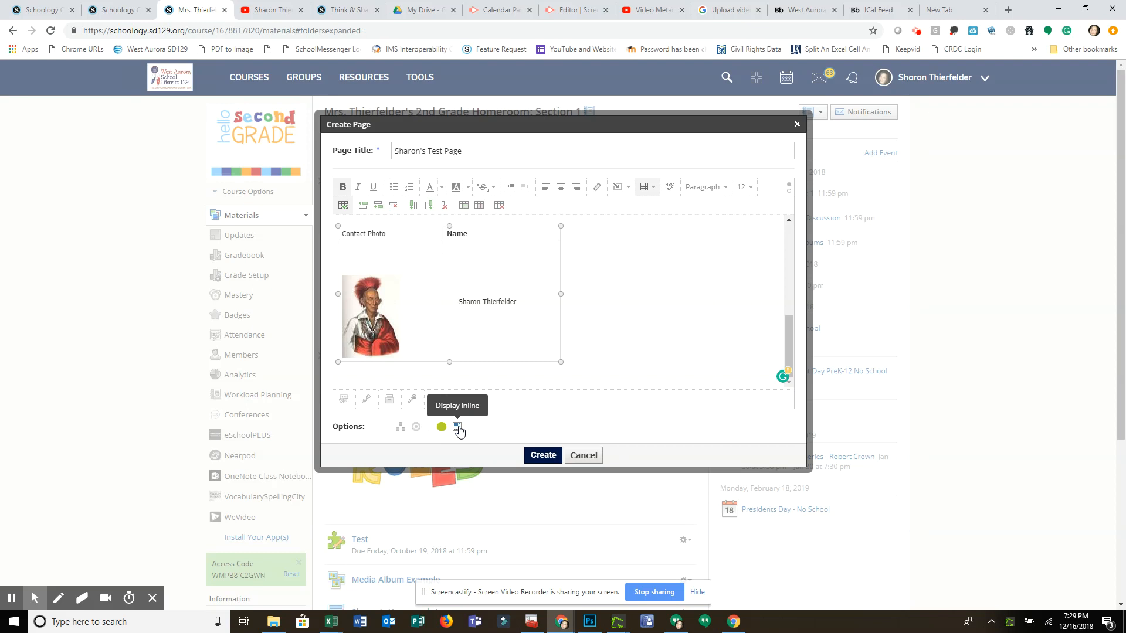
click(458, 430)
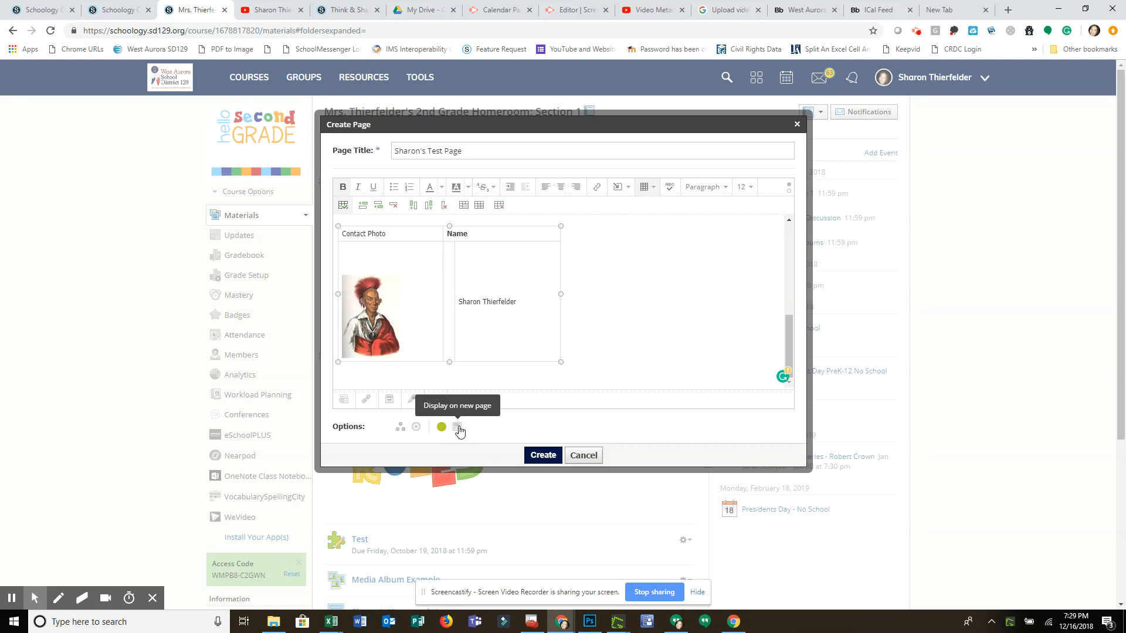
click(459, 430)
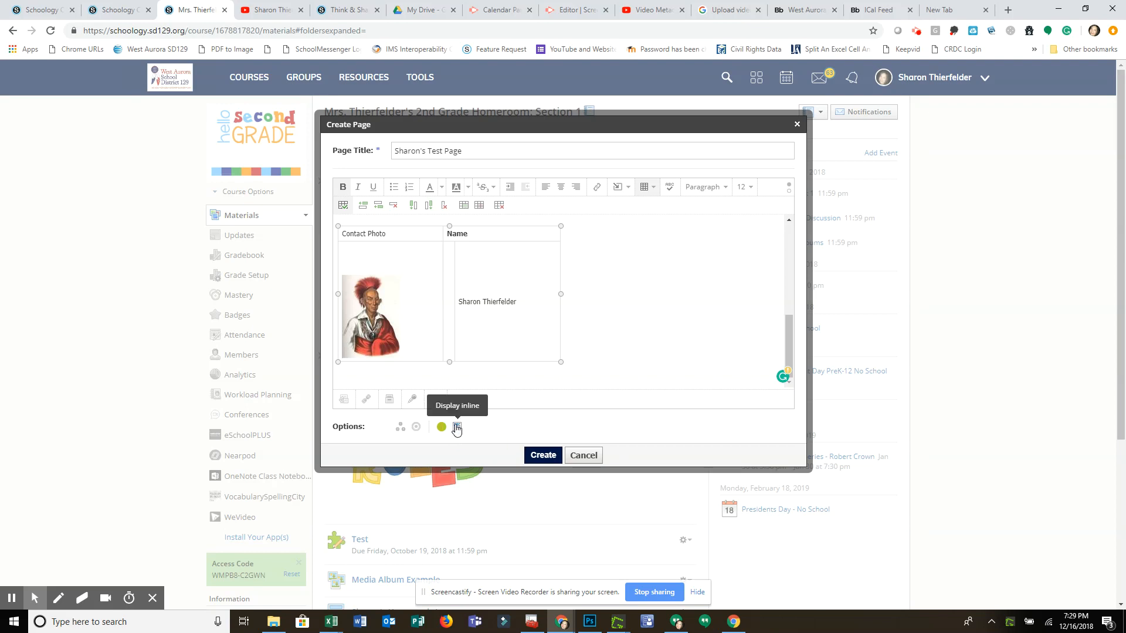
Create the page and view its inline content at the end of the course materials.
click(535, 456)
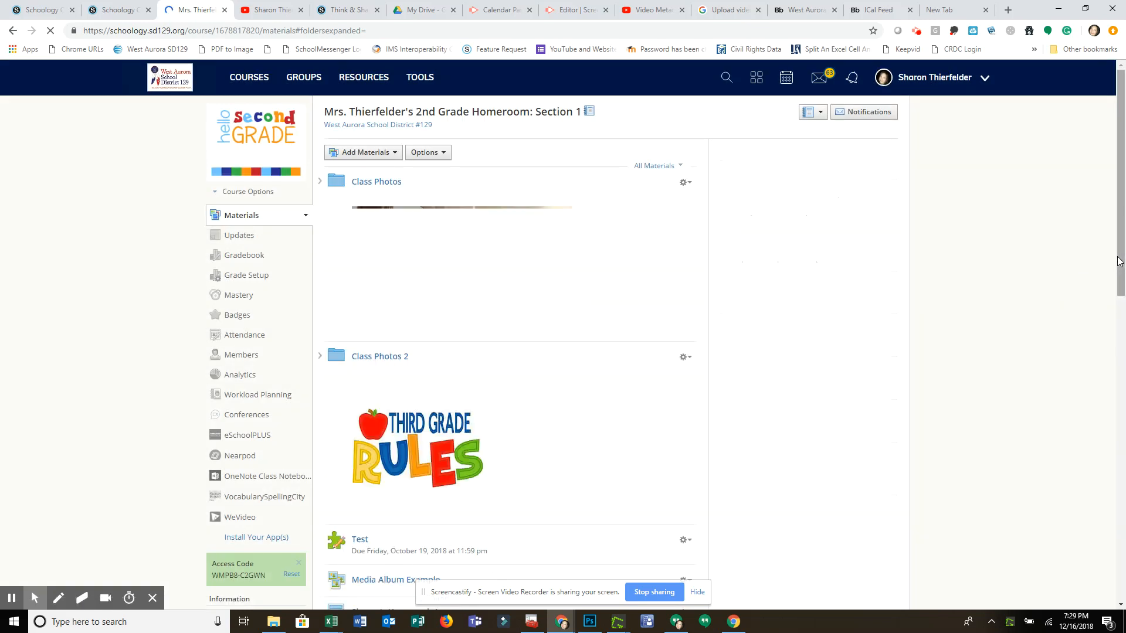
drag(1118, 258, 1042, 560)
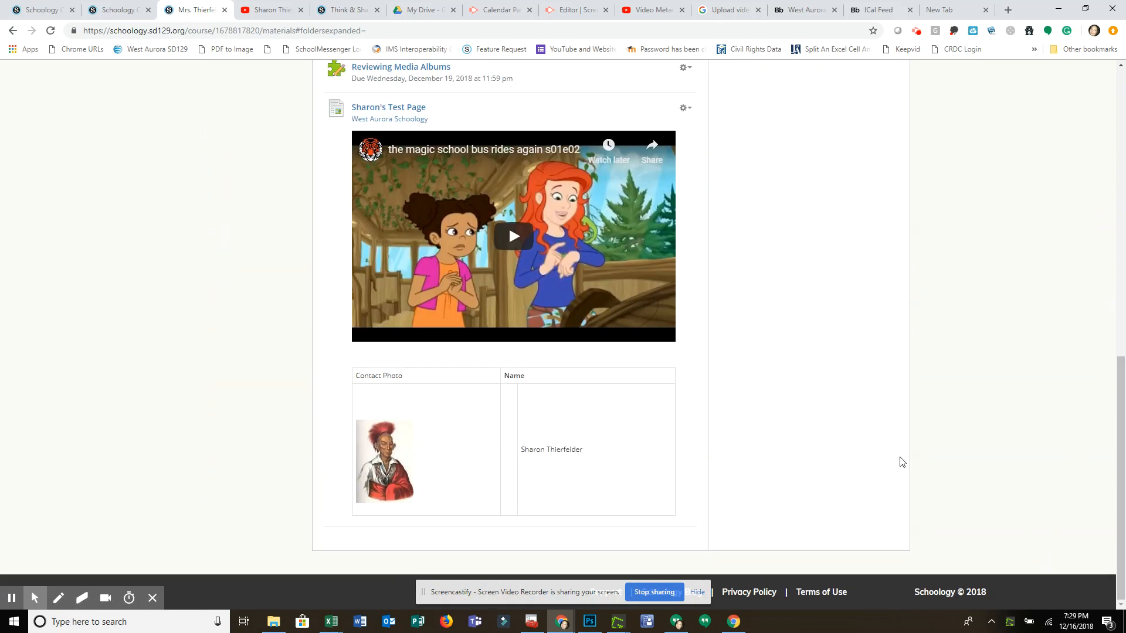